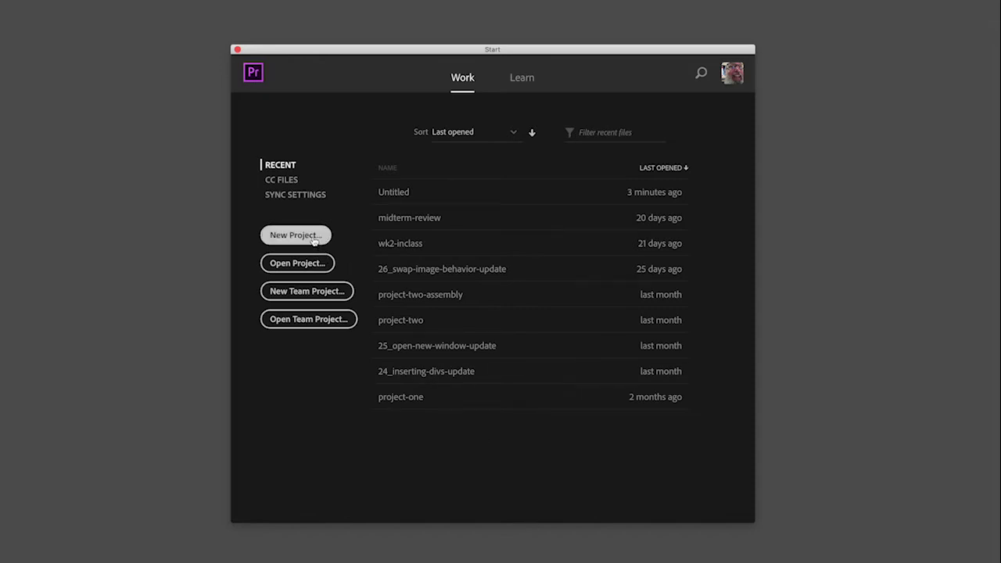
Start a new project and name it "shrimp cocktail project".
{"action": "left_click", "coordinate": [313, 238]}
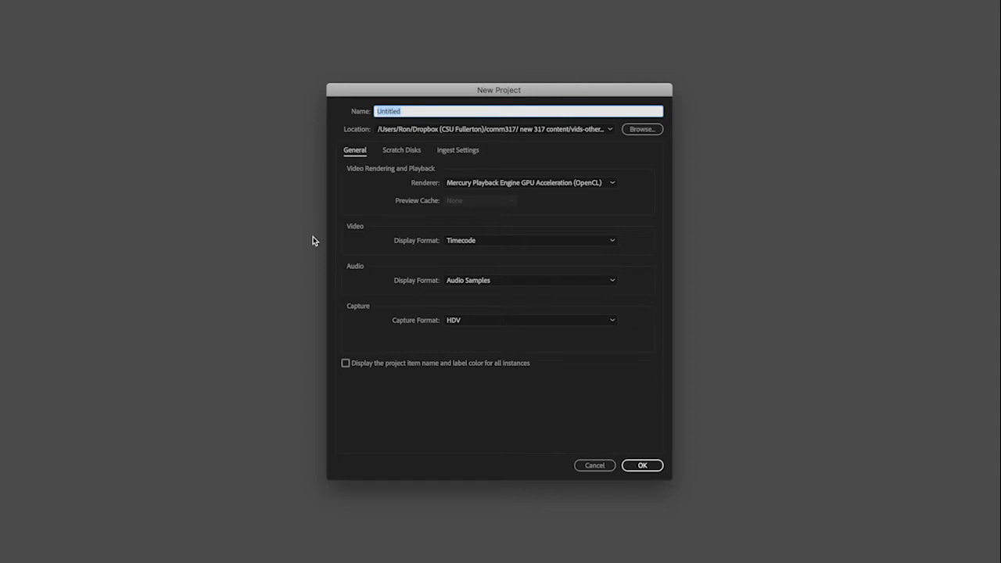
{"action": "type", "text": "shrimp cocktail poje"}
{"action": "key", "text": "BackSpace"}
{"action": "type", "text": "roject"}
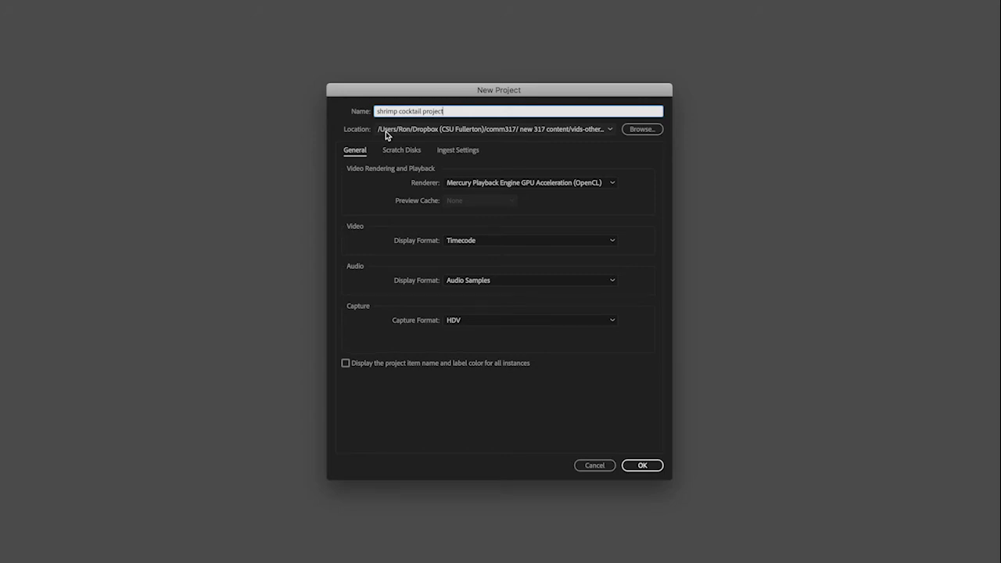
Set the project location to the shrimp cocktail folder on the Desktop.
{"action": "left_click", "coordinate": [643, 130]}
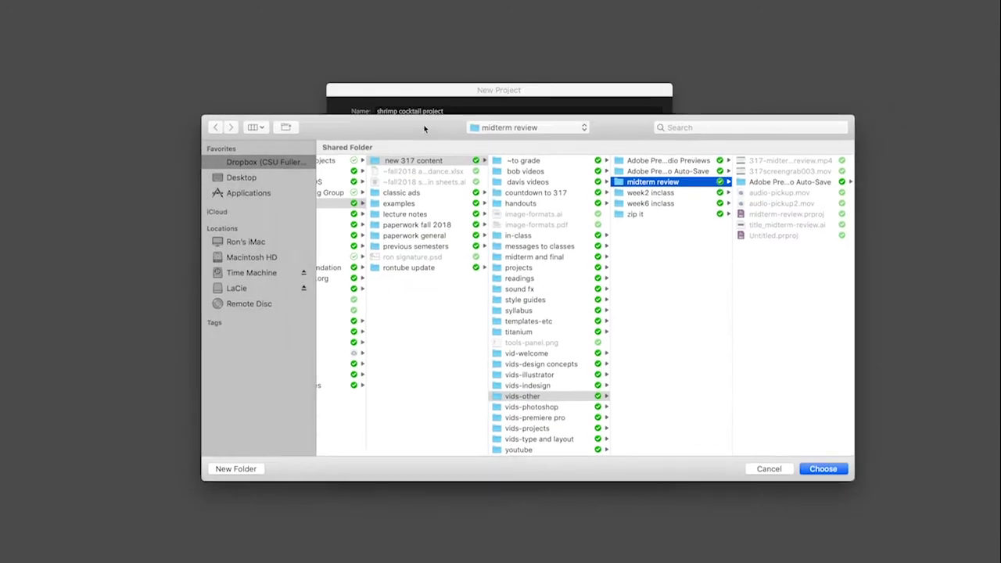
{"action": "left_click_drag", "start_coordinate": [424, 130], "coordinate": [360, 129]}
{"action": "left_click", "coordinate": [175, 184]}
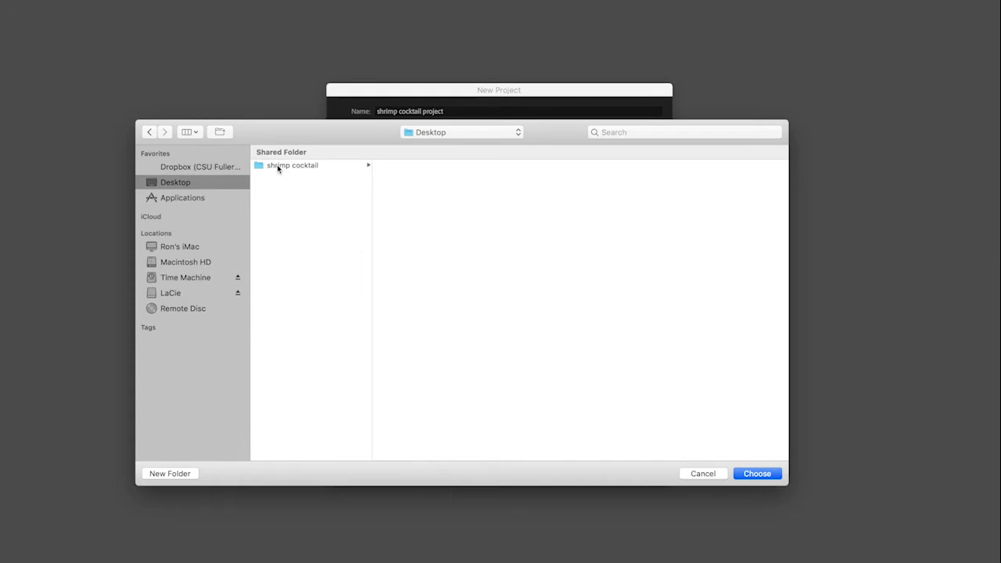
{"action": "left_click", "coordinate": [278, 166]}
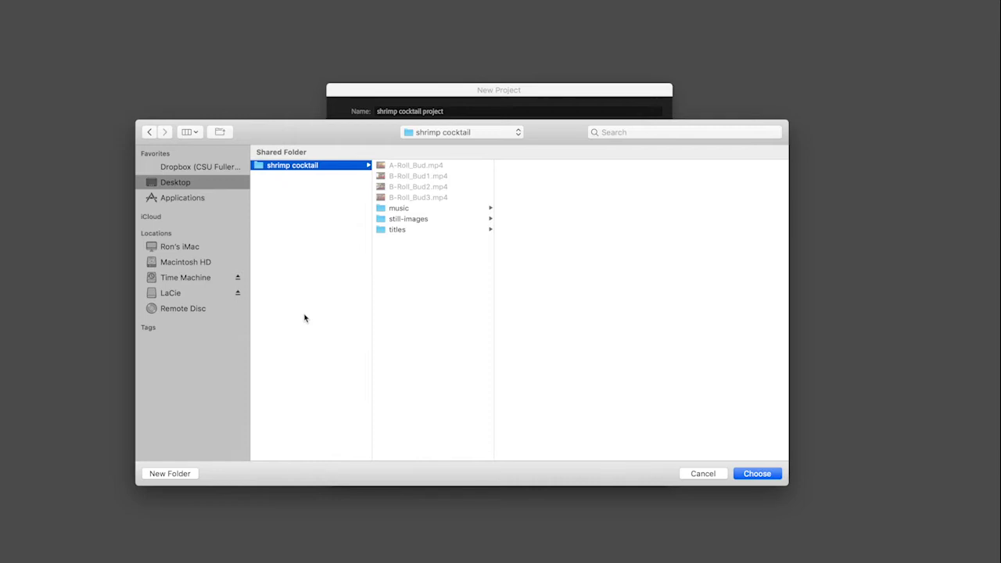
{"action": "left_click", "coordinate": [757, 473]}
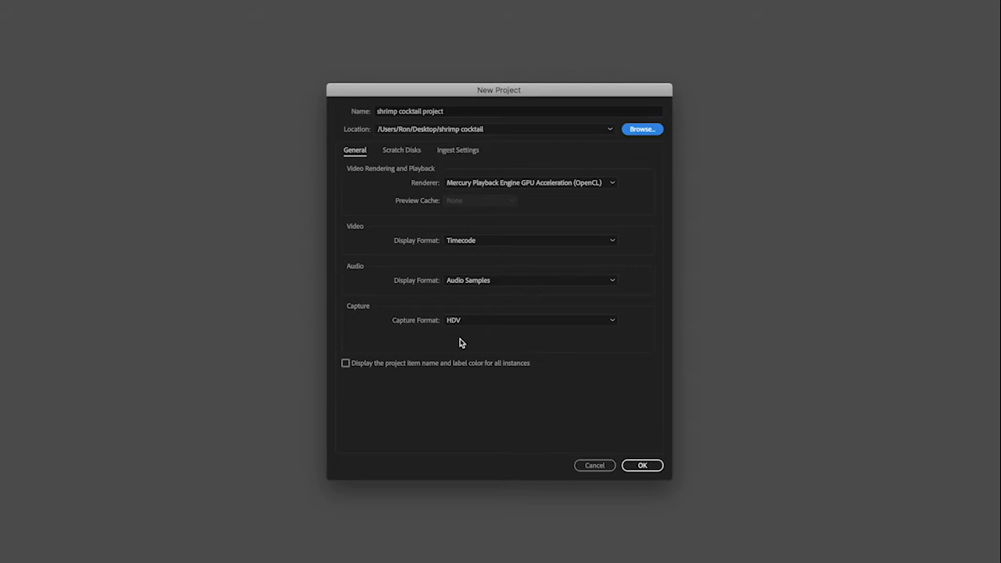
Keep the Captured Video scratch disk set to Same as Project and create the project.
{"action": "left_click", "coordinate": [401, 150]}
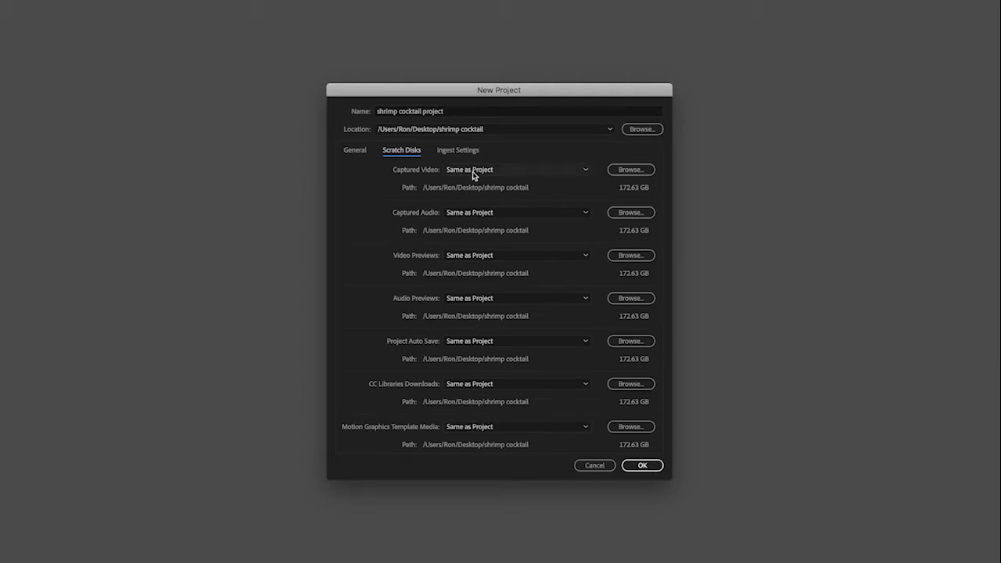
{"action": "left_click", "coordinate": [586, 170]}
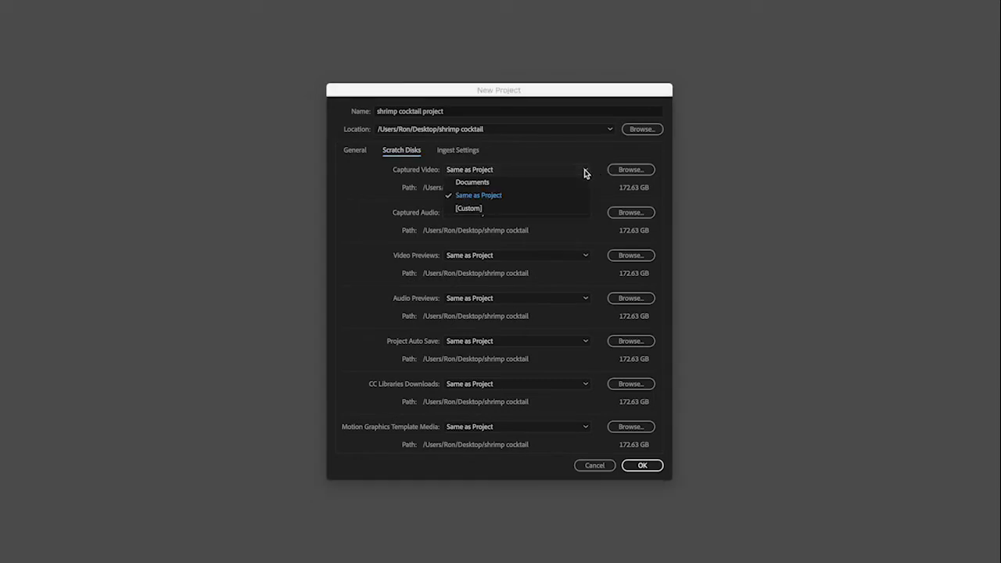
{"action": "left_click", "coordinate": [503, 196]}
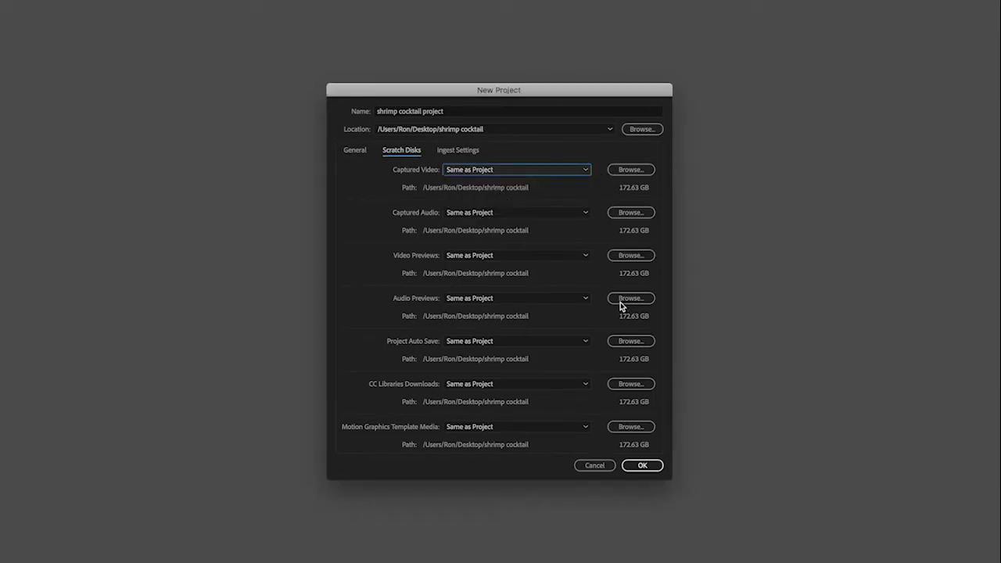
{"action": "left_click", "coordinate": [642, 466]}
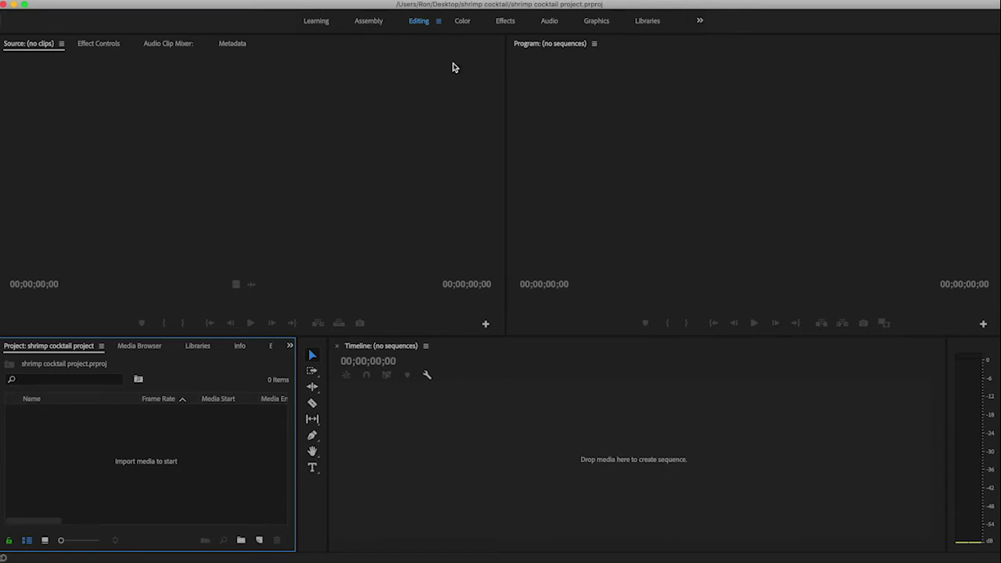
Reset the Editing workspace to its saved layout and make the Media Browser area taller and wider.
{"action": "left_click", "coordinate": [439, 22]}
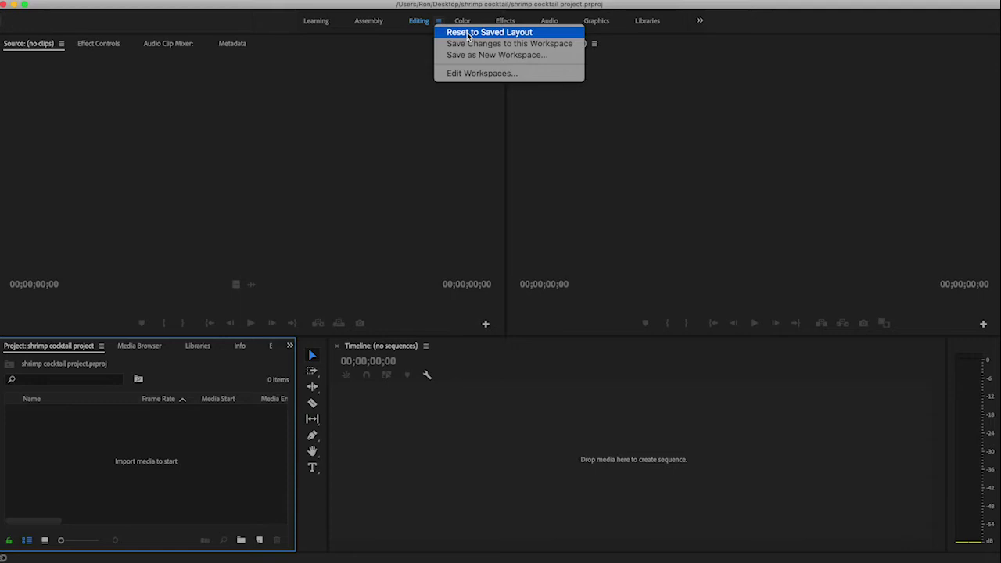
{"action": "left_click", "coordinate": [469, 33]}
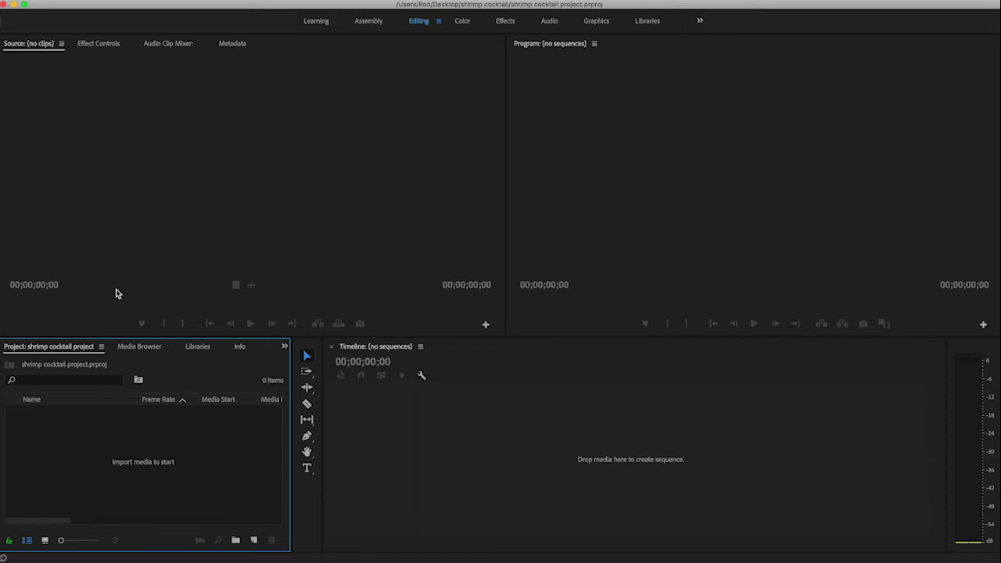
{"action": "left_click", "coordinate": [131, 348]}
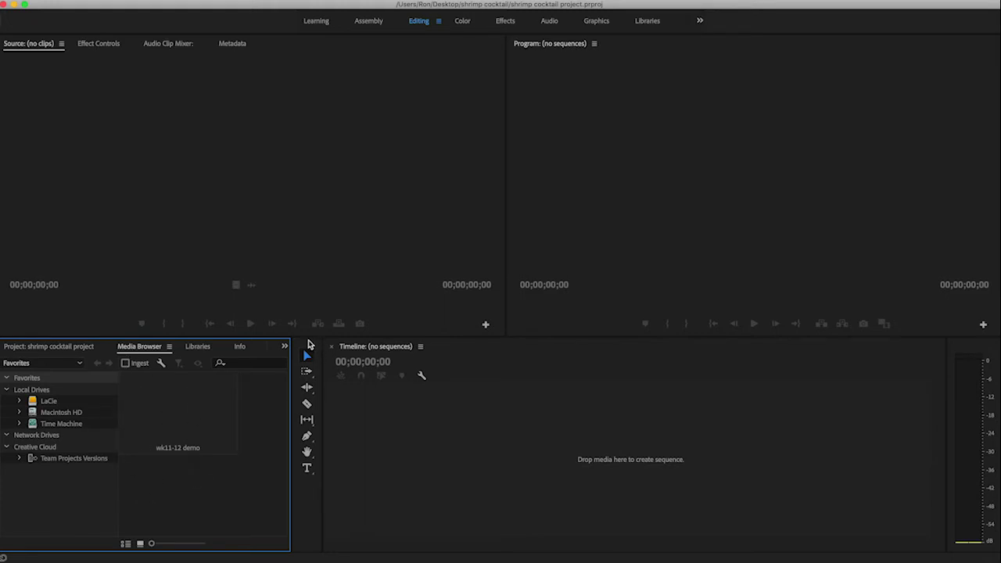
{"action": "left_click_drag", "start_coordinate": [306, 336], "coordinate": [308, 222]}
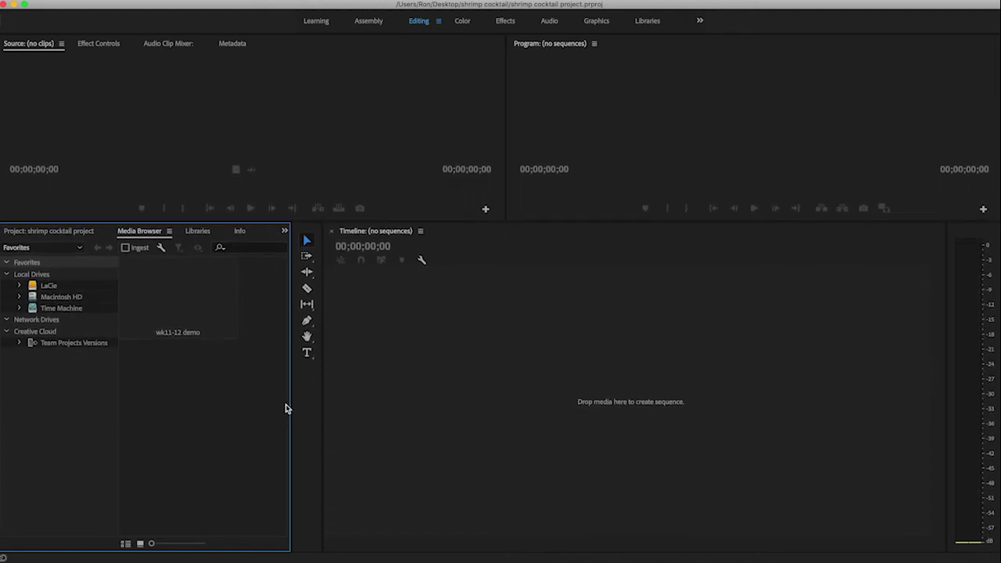
{"action": "left_click_drag", "start_coordinate": [294, 402], "coordinate": [333, 402]}
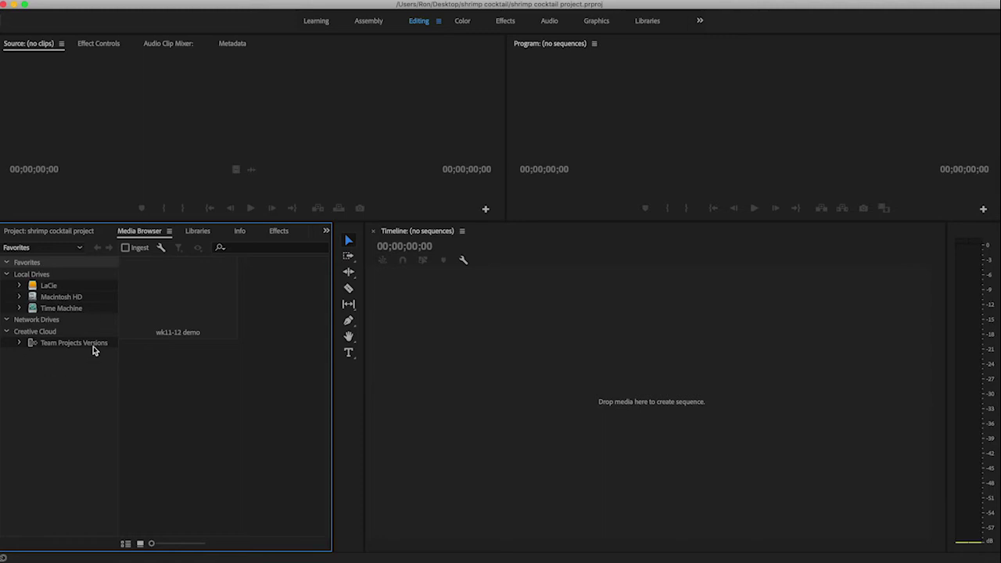
Browse the Macintosh HD drive through Users and the home folder to the Desktop folder.
{"action": "left_click", "coordinate": [33, 300]}
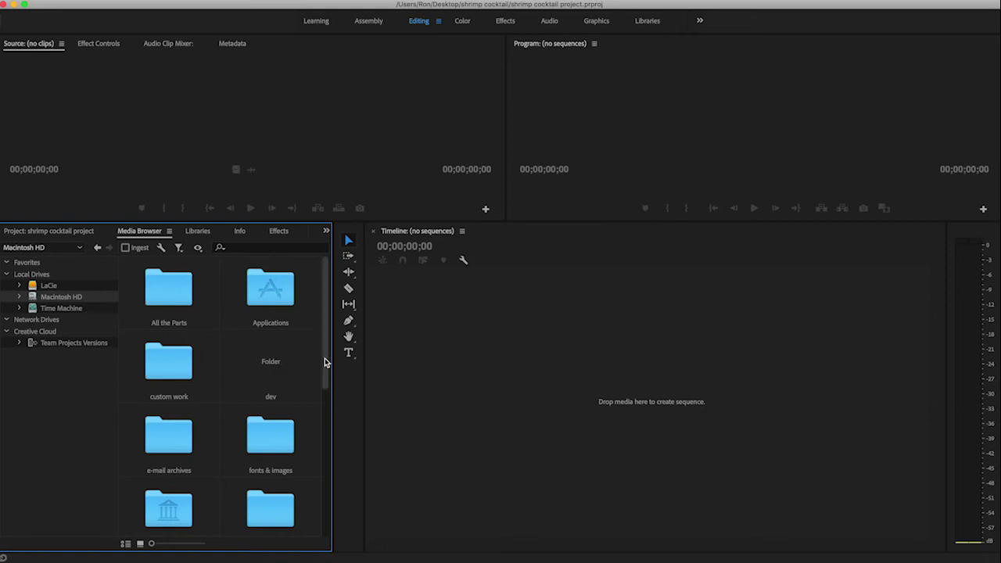
{"action": "left_click_drag", "start_coordinate": [326, 362], "coordinate": [326, 521]}
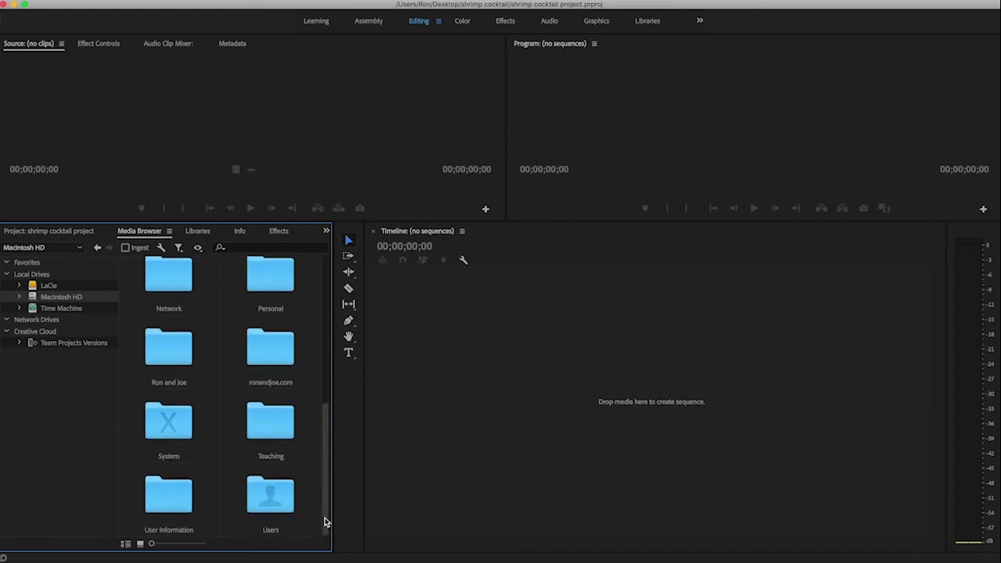
{"action": "left_click", "coordinate": [267, 500]}
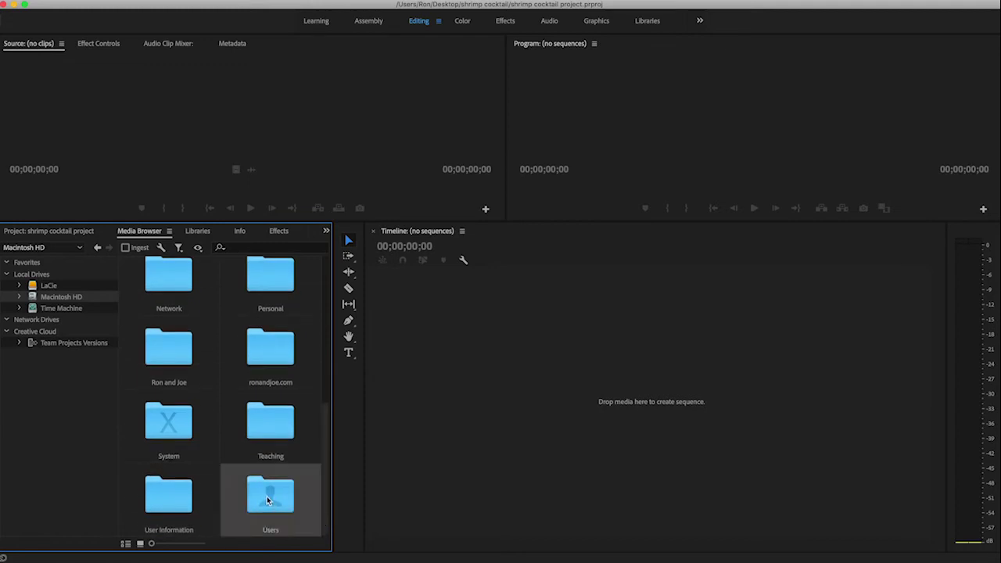
{"action": "double_click", "coordinate": [267, 501]}
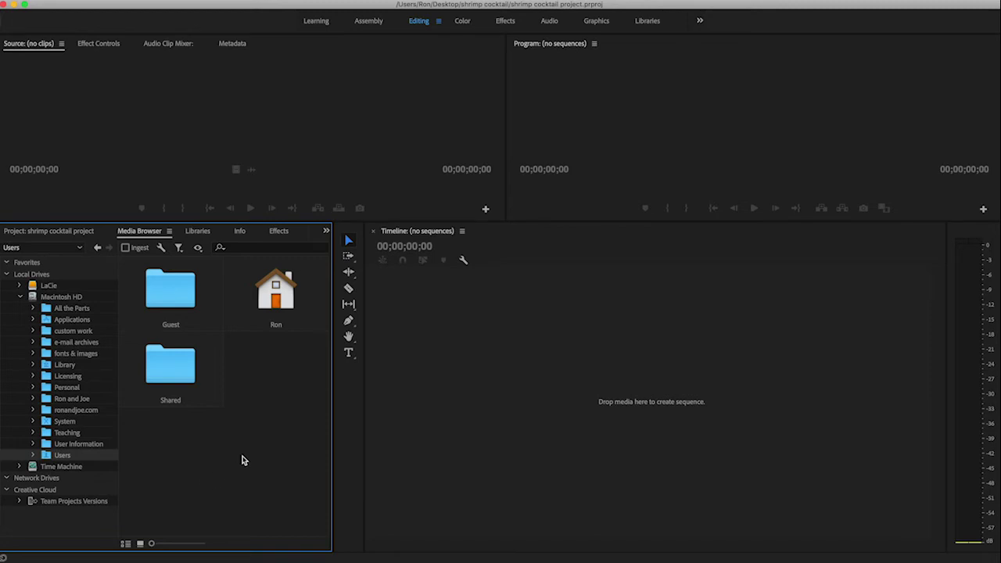
{"action": "double_click", "coordinate": [275, 297]}
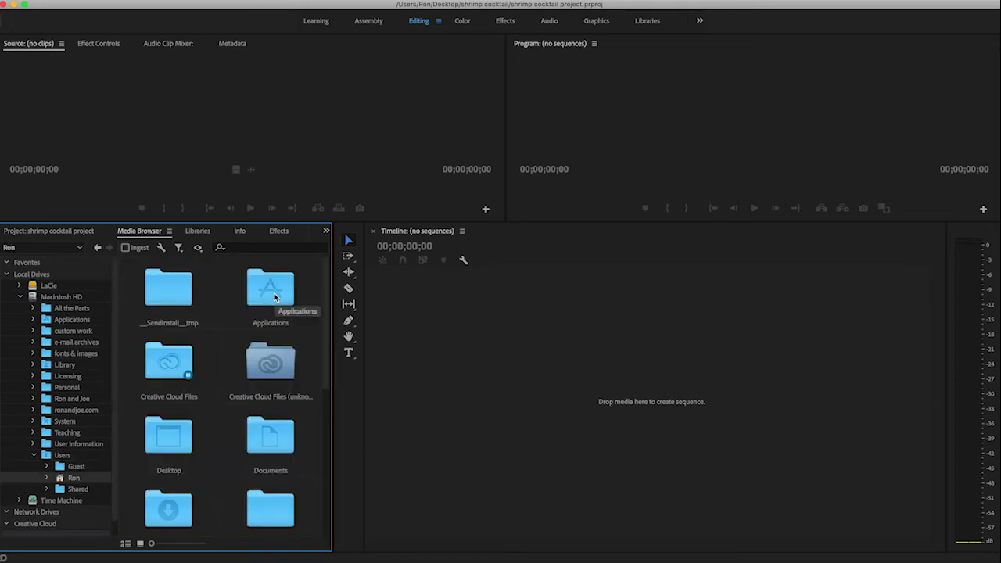
{"action": "double_click", "coordinate": [167, 439]}
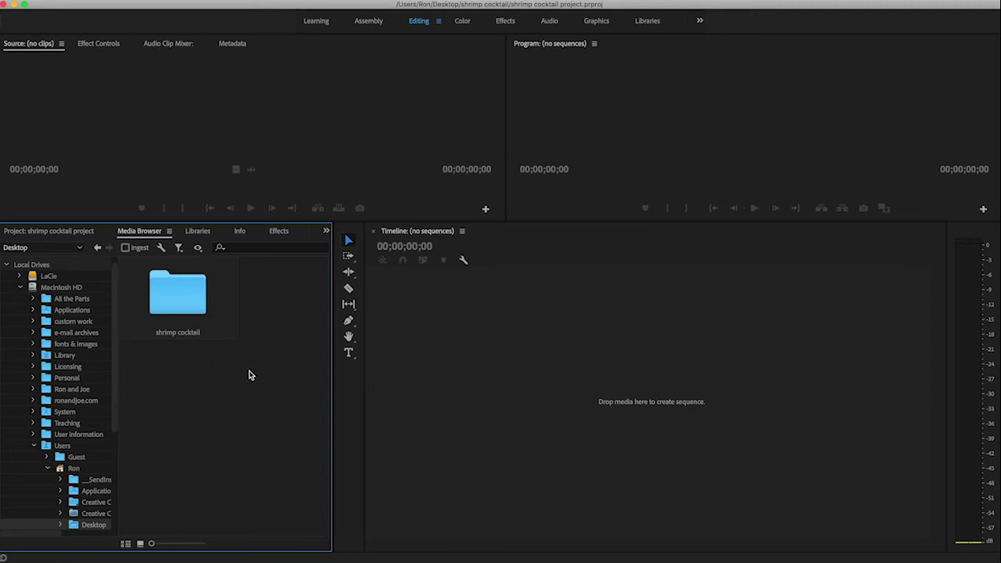
Add the shrimp cocktail folder to the Media Browser favorites and collapse the Macintosh HD folder tree.
{"action": "left_click", "coordinate": [178, 297]}
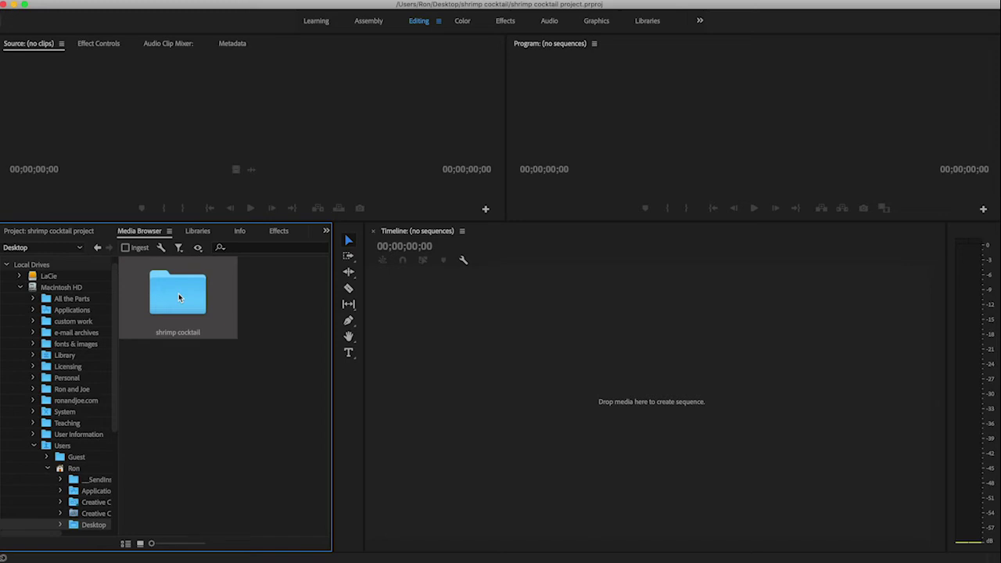
{"action": "right_click", "coordinate": [178, 296]}
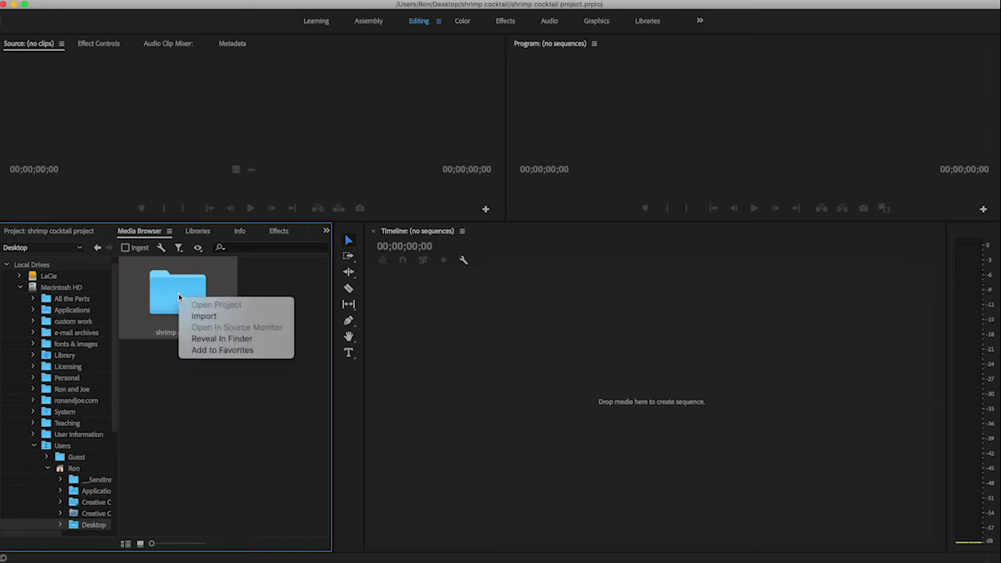
{"action": "left_click", "coordinate": [263, 352]}
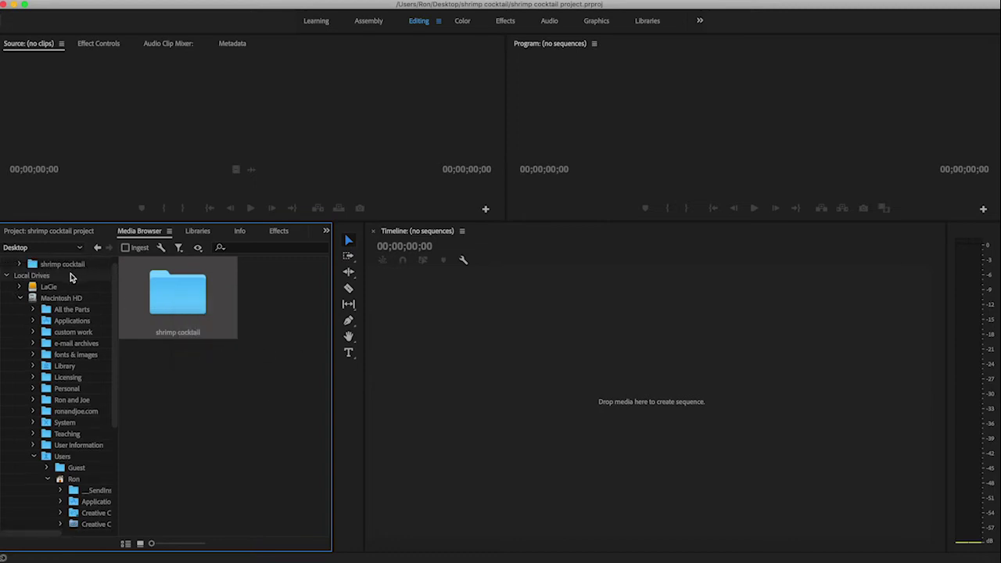
{"action": "scroll", "coordinate": [71, 277], "scroll_direction": "up", "scroll_amount": 1}
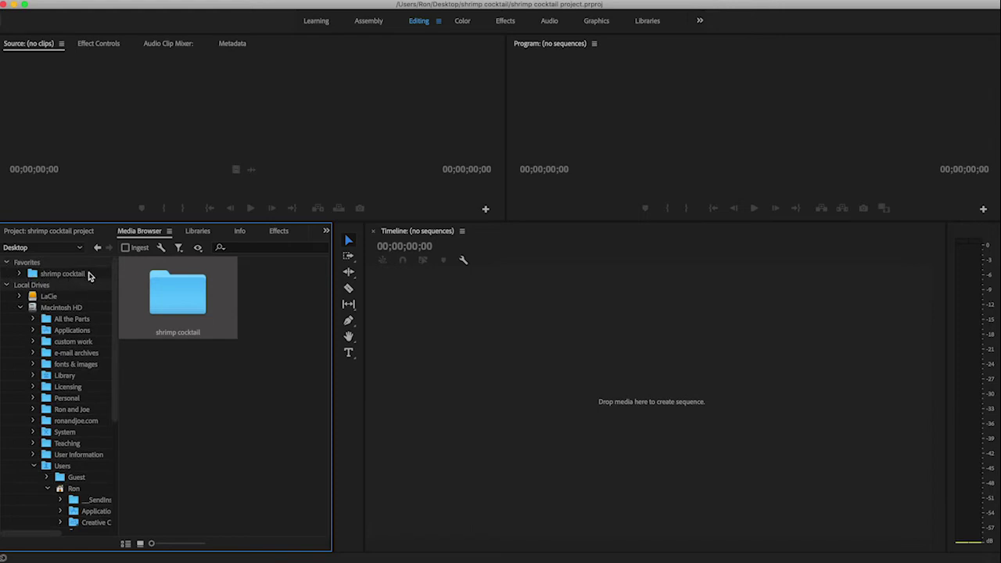
{"action": "left_click", "coordinate": [20, 308]}
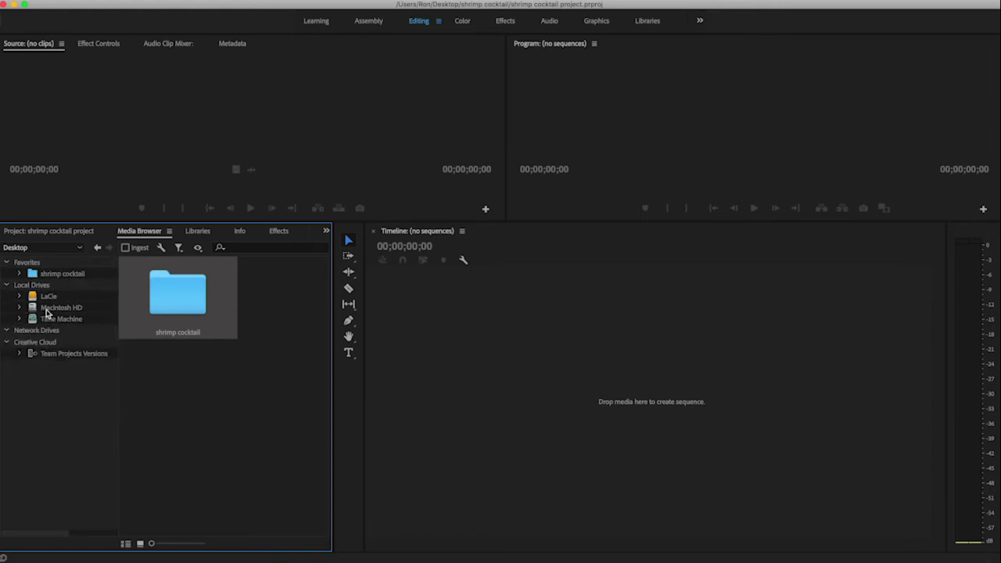
Create a sequence by placing A-Roll_Bud.mp4 from the favorite shrimp cocktail folder onto the empty timeline.
{"action": "left_click", "coordinate": [32, 275]}
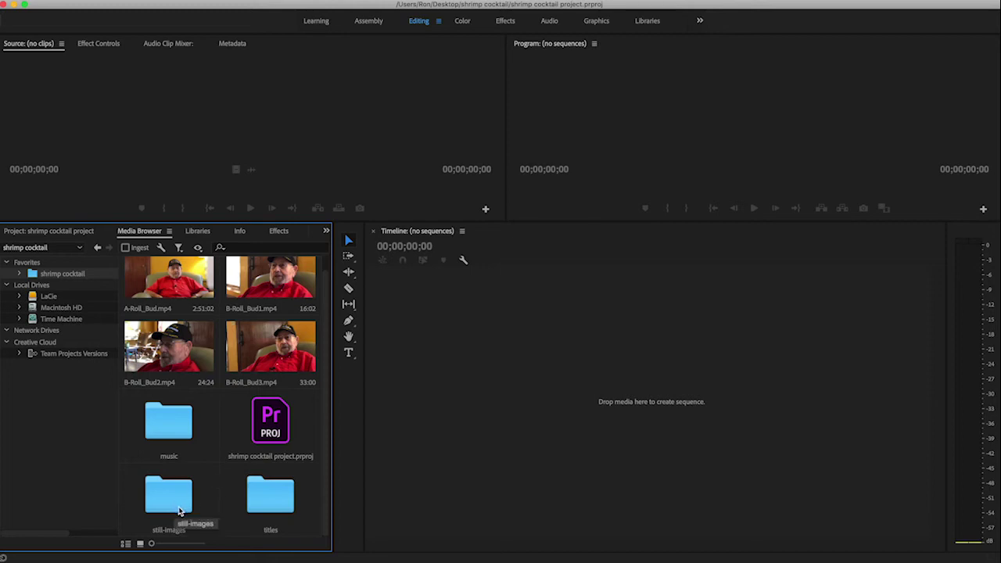
{"action": "left_click", "coordinate": [61, 235]}
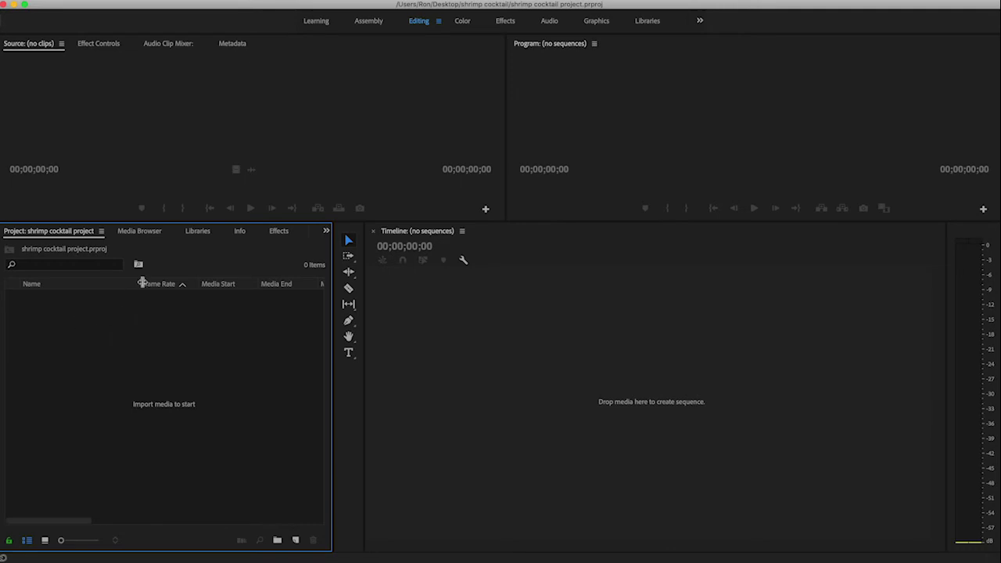
{"action": "left_click", "coordinate": [143, 237]}
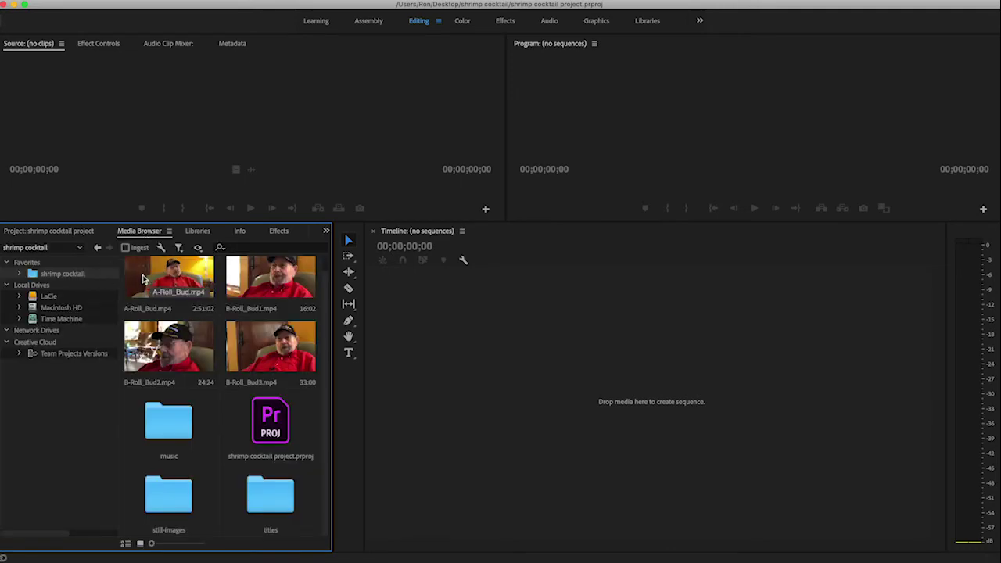
{"action": "left_click_drag", "start_coordinate": [139, 275], "coordinate": [438, 378]}
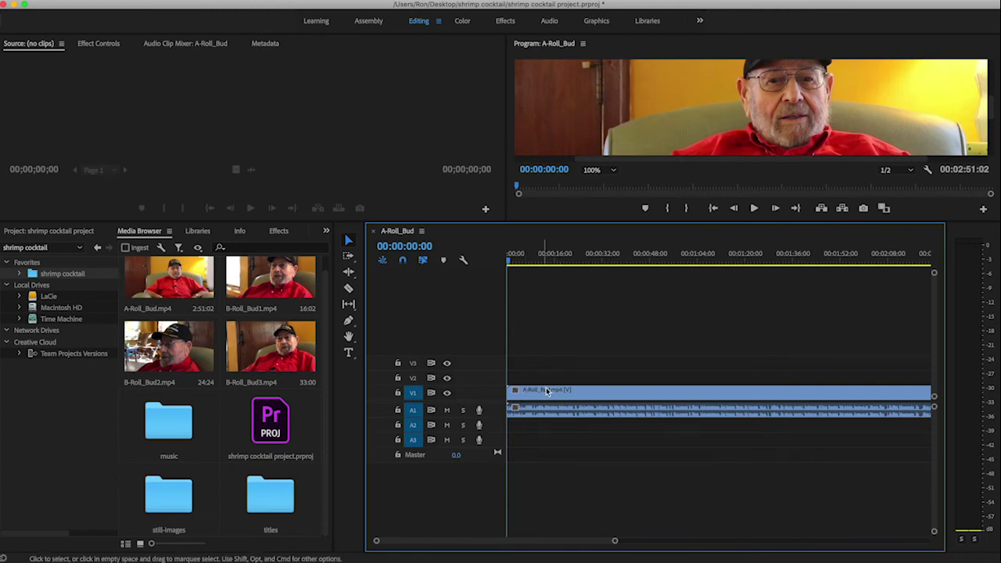
Examine the new sequence and the A-Roll_Bud.mp4 clip among the project items, comparing them with the source folder's files.
{"action": "left_click", "coordinate": [35, 234]}
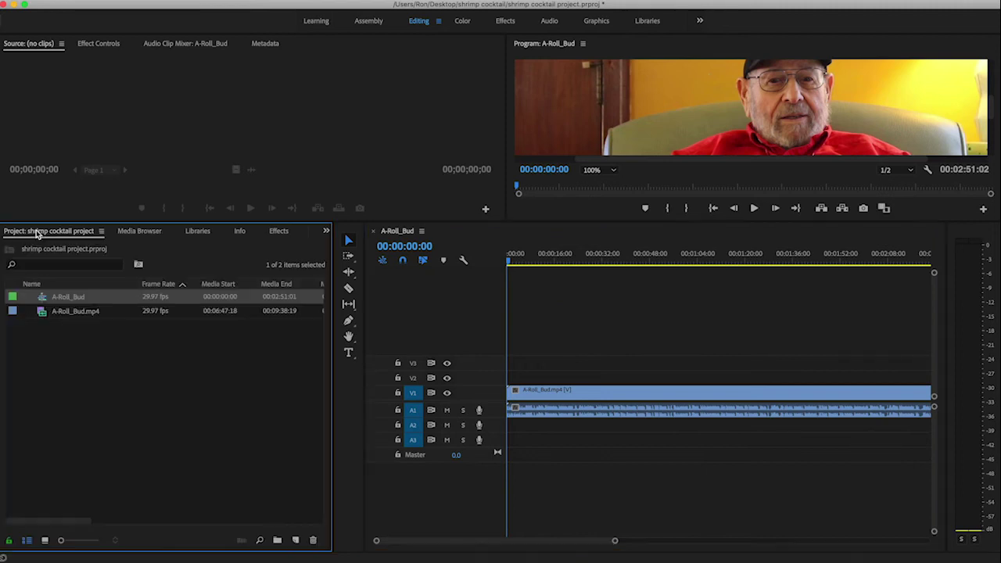
{"action": "left_click", "coordinate": [112, 327]}
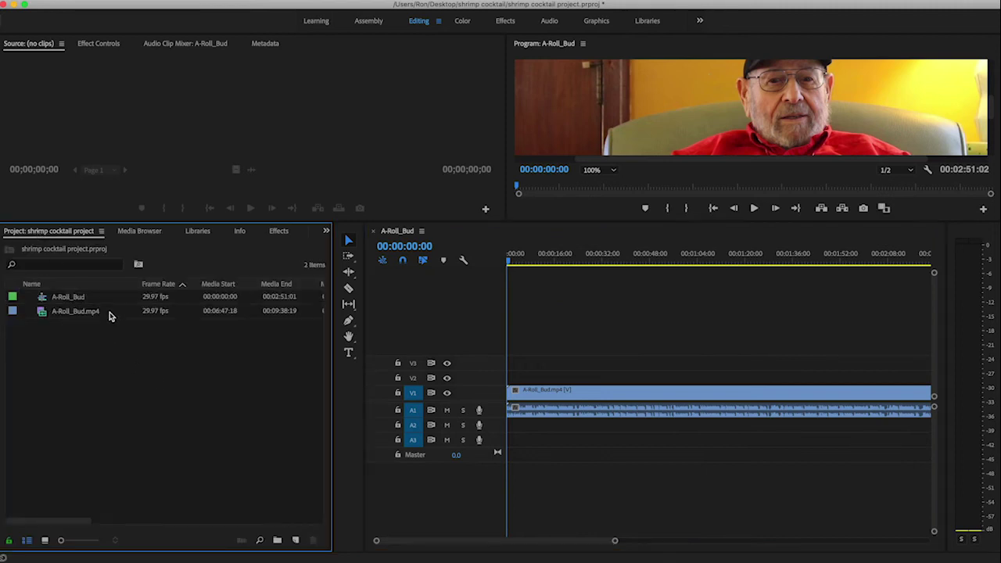
{"action": "left_click", "coordinate": [55, 314]}
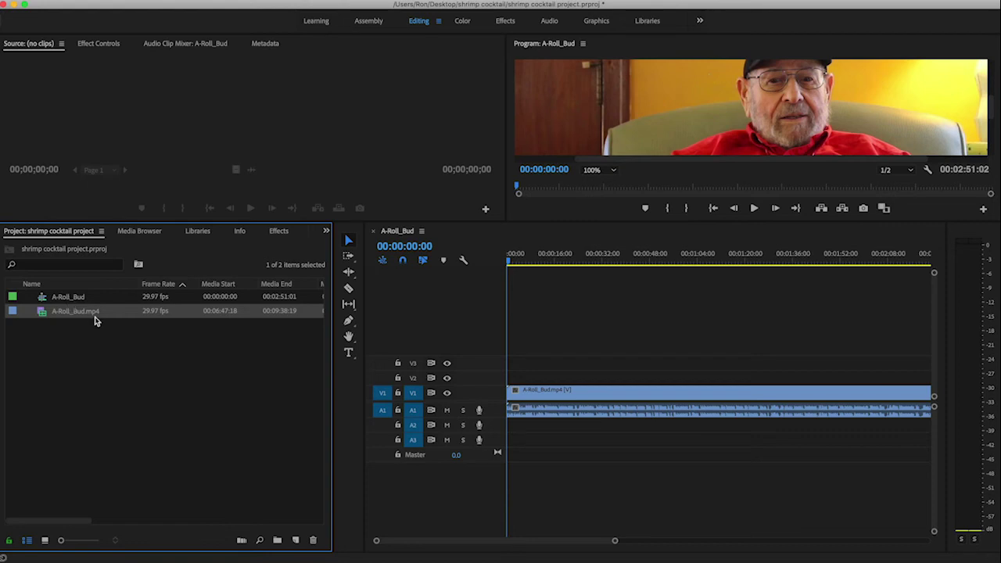
{"action": "left_click", "coordinate": [143, 231]}
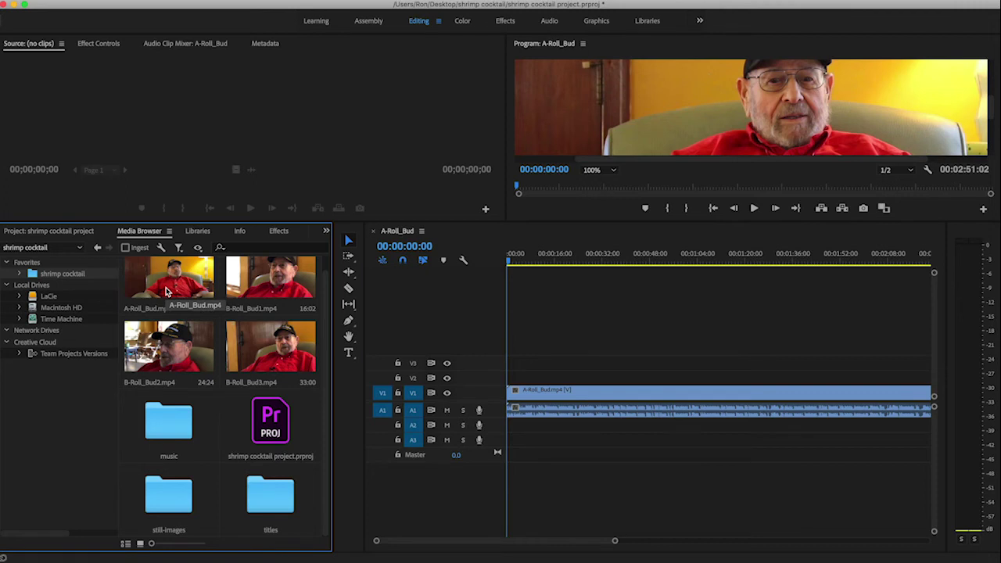
{"action": "left_click", "coordinate": [34, 232]}
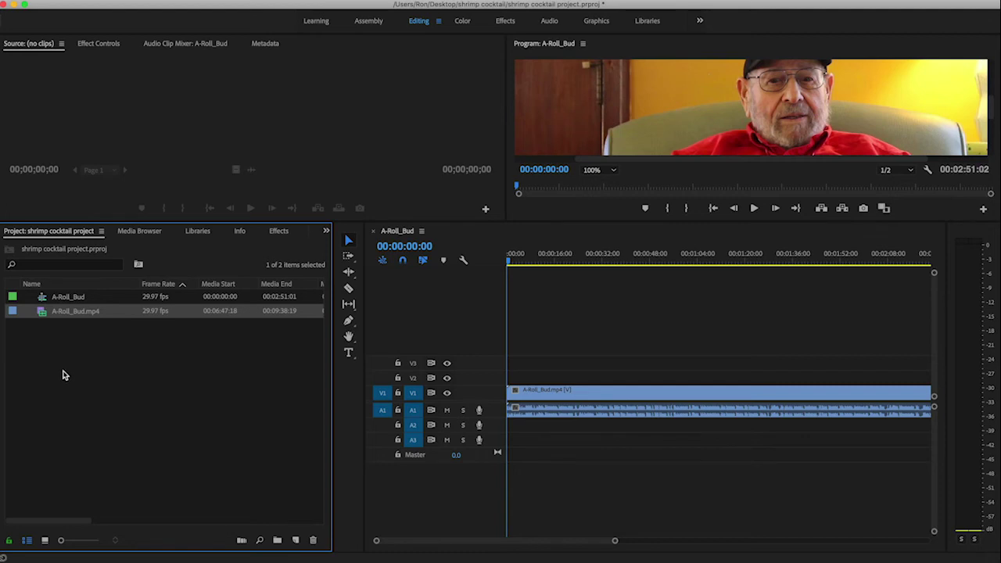
Delete the A-Roll_Bud sequence from the project items, keeping the A-Roll_Bud.mp4 clip.
{"action": "left_click", "coordinate": [41, 299]}
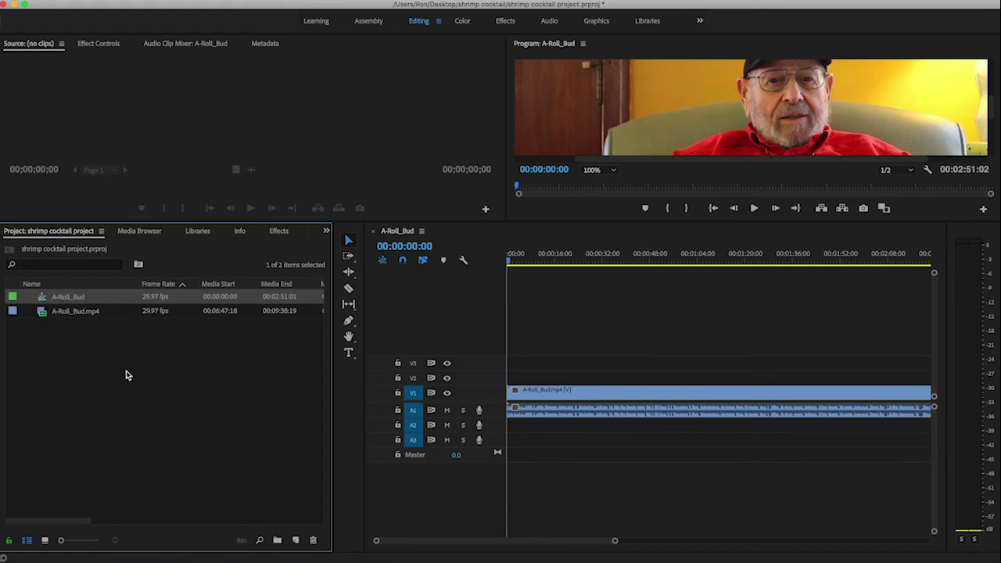
{"action": "key", "text": "Delete"}
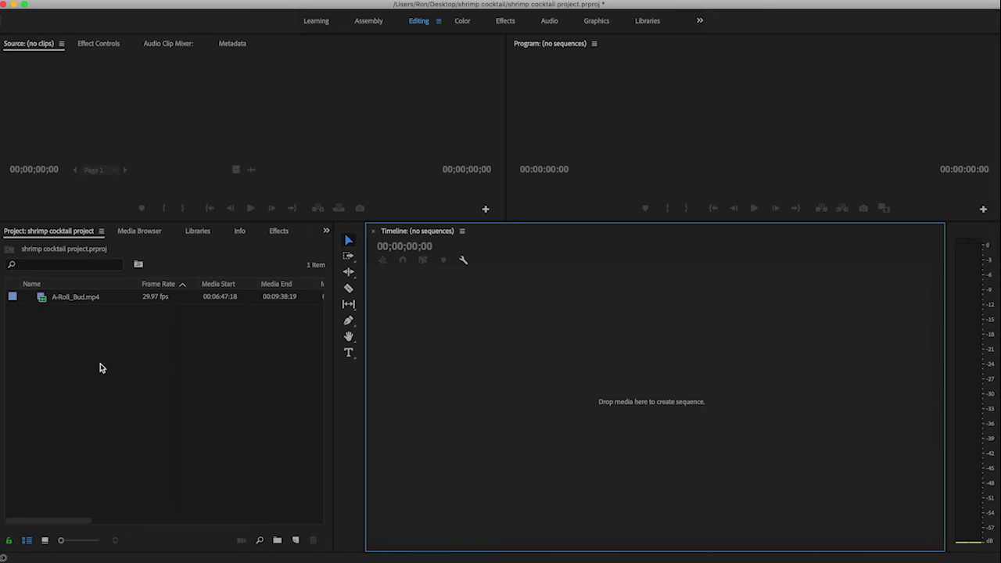
Create a new sequence from the DSLR 1080p30 preset in the Digital SLR 1080p group.
{"action": "left_click", "coordinate": [297, 541]}
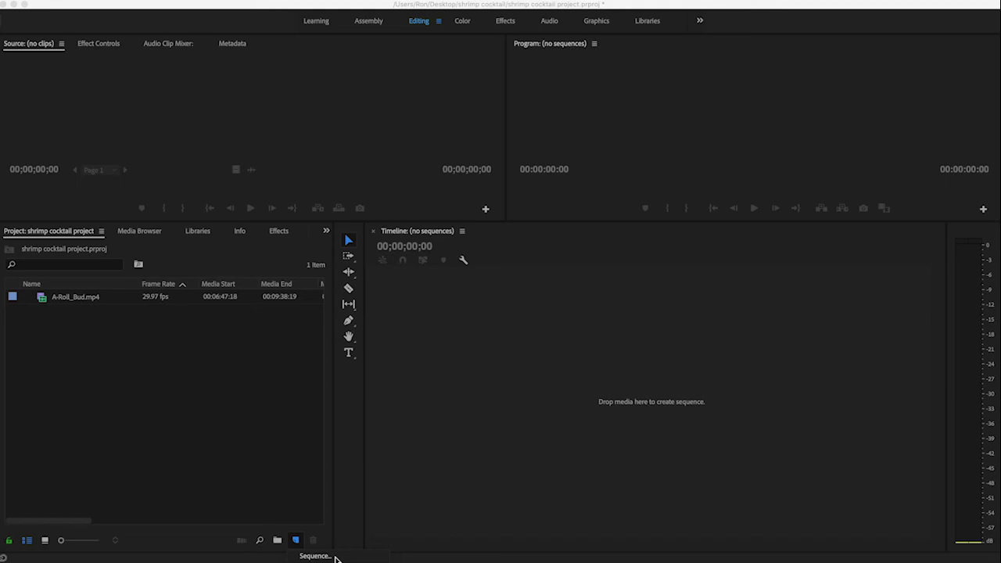
{"action": "left_click", "coordinate": [335, 557]}
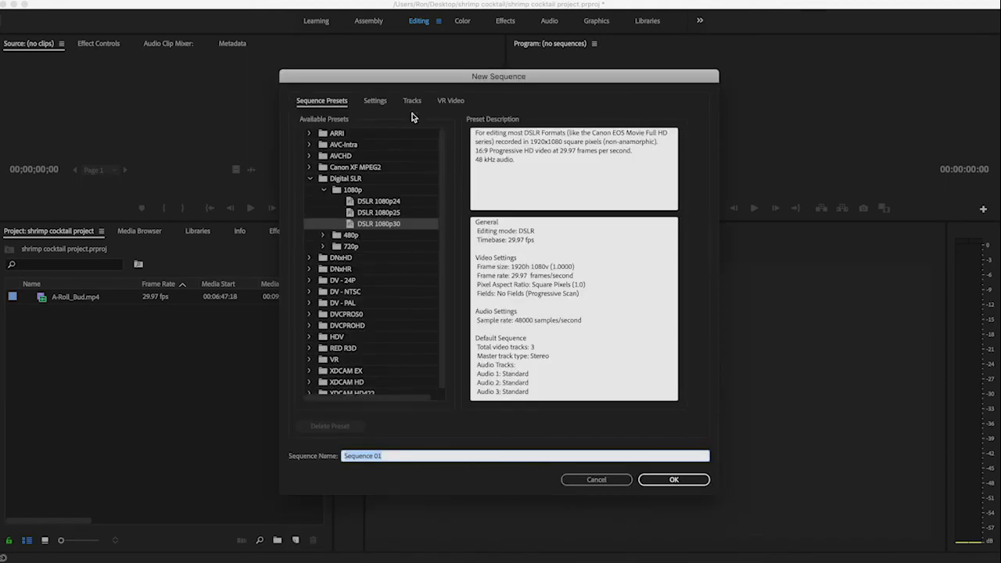
{"action": "scroll", "coordinate": [381, 325], "scroll_direction": "down", "scroll_amount": 1}
{"action": "scroll", "coordinate": [382, 325], "scroll_direction": "up", "scroll_amount": 1}
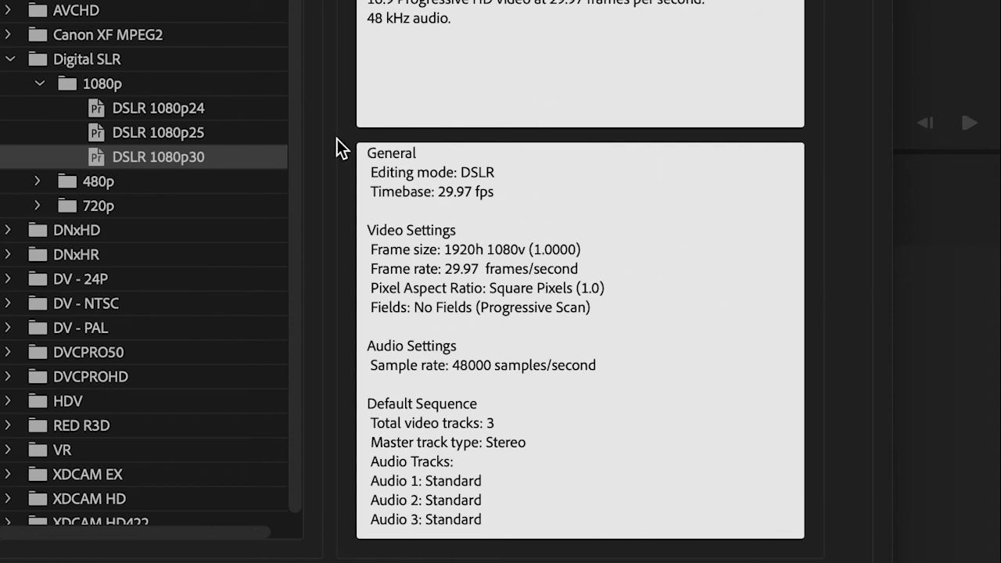
{"action": "left_click", "coordinate": [9, 60]}
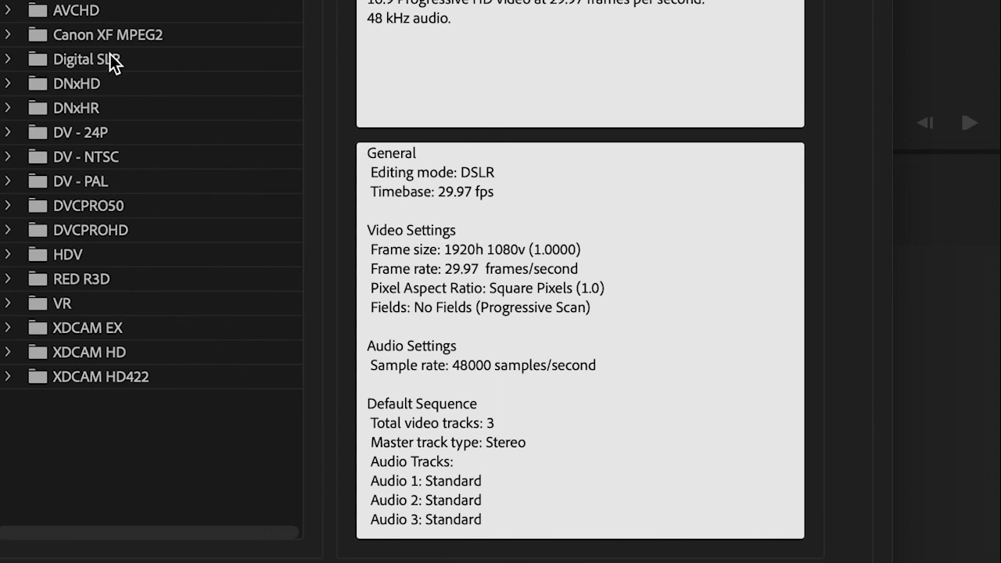
{"action": "left_click", "coordinate": [8, 60]}
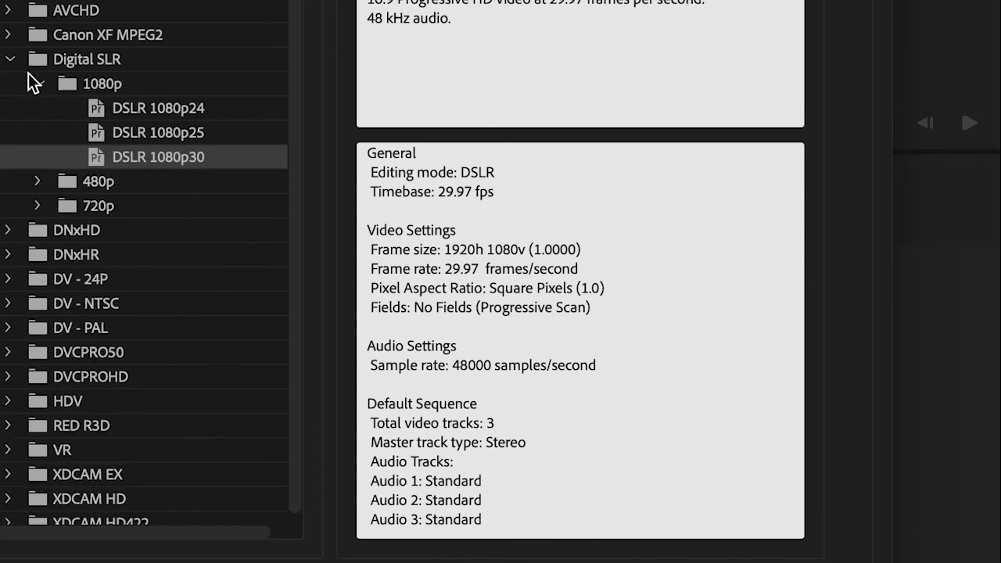
{"action": "left_click", "coordinate": [37, 83]}
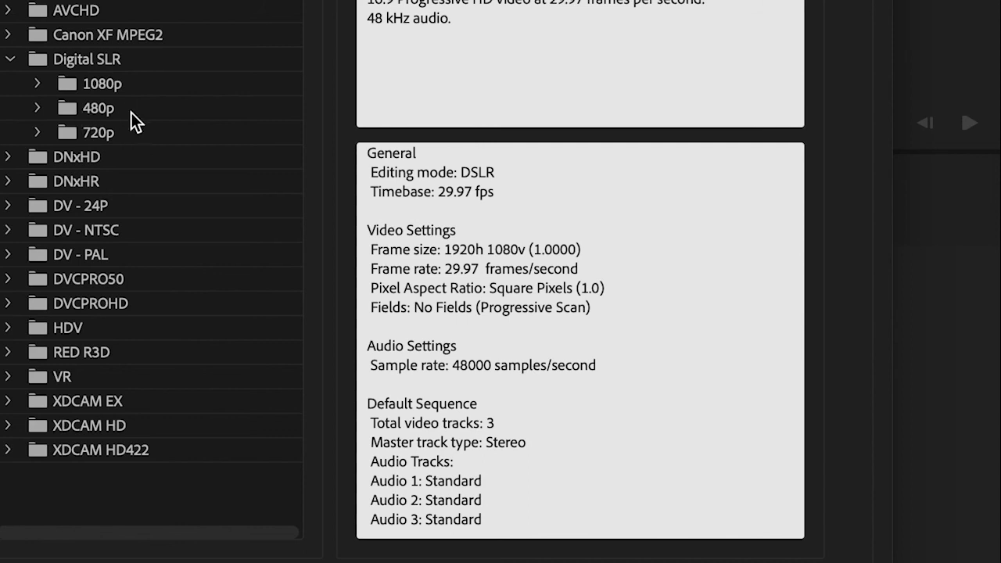
{"action": "left_click", "coordinate": [38, 83]}
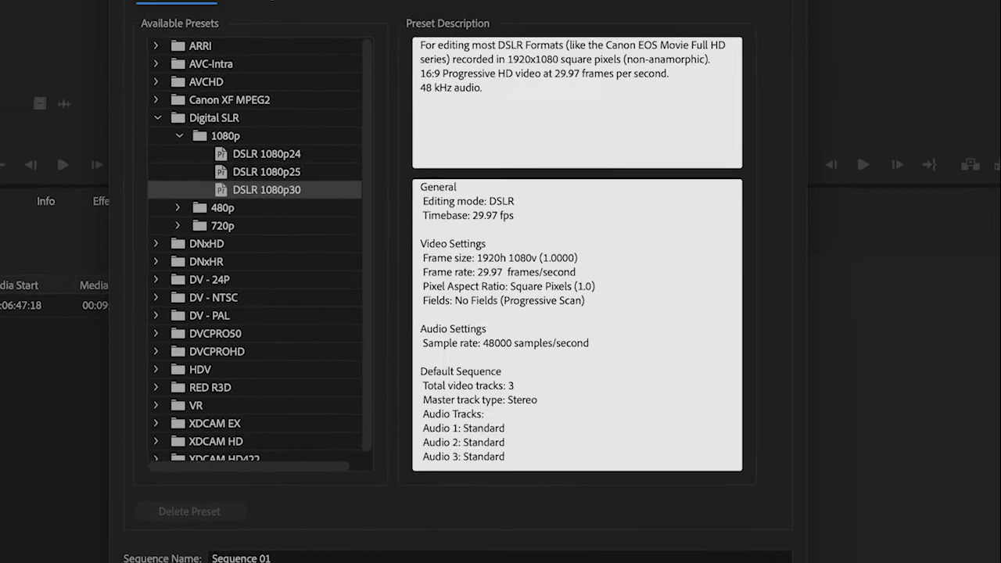
{"action": "left_click", "coordinate": [706, 551]}
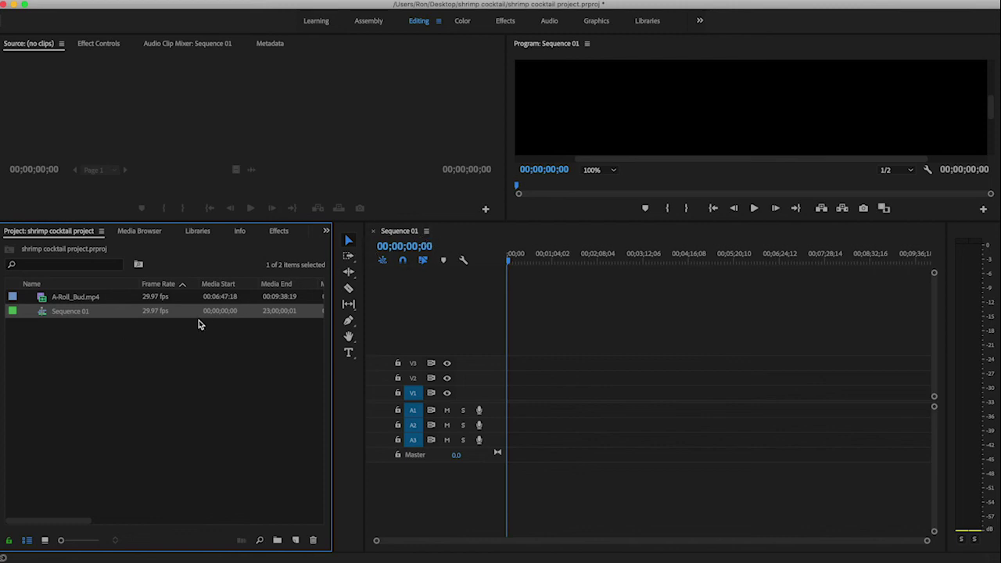
Rename the new sequence in the project items as shrimp cocktail.
{"action": "left_click", "coordinate": [69, 313]}
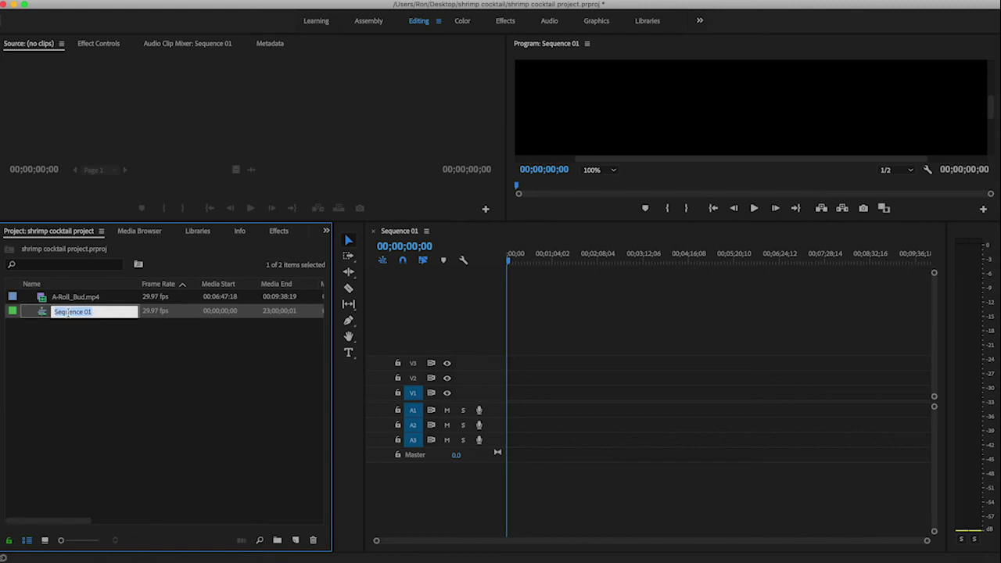
{"action": "type", "text": "shrimp cocktail"}
{"action": "key", "text": "Return"}
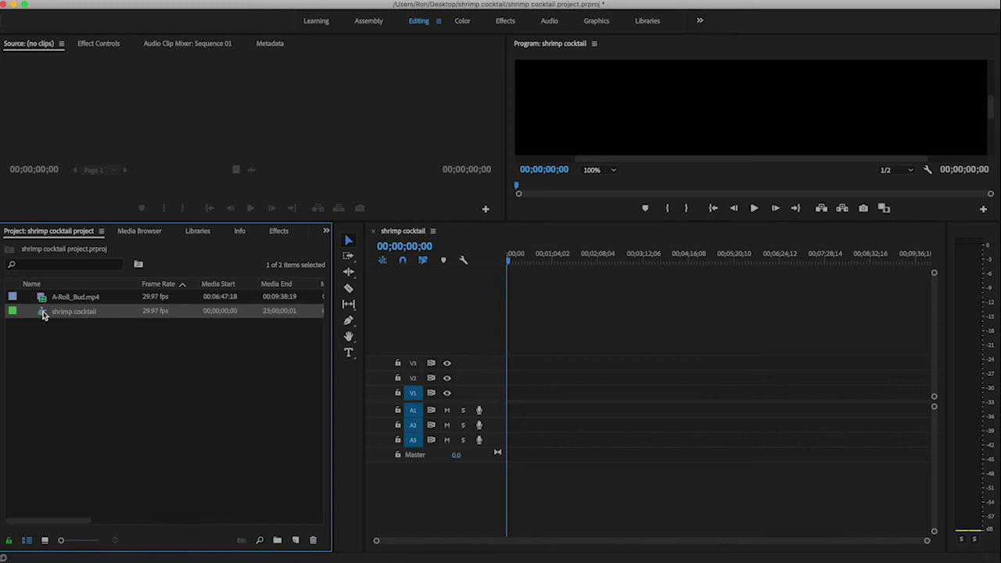
Import B-Roll_Bud1.mp4, B-Roll_Bud2.mp4, B-Roll_Bud3.mp4 and the music, still-images and titles folders, merging all layers of the layered shrimp-cocktail file.
{"action": "mouse_move", "coordinate": [43, 314]}
{"action": "double_click", "coordinate": [138, 397]}
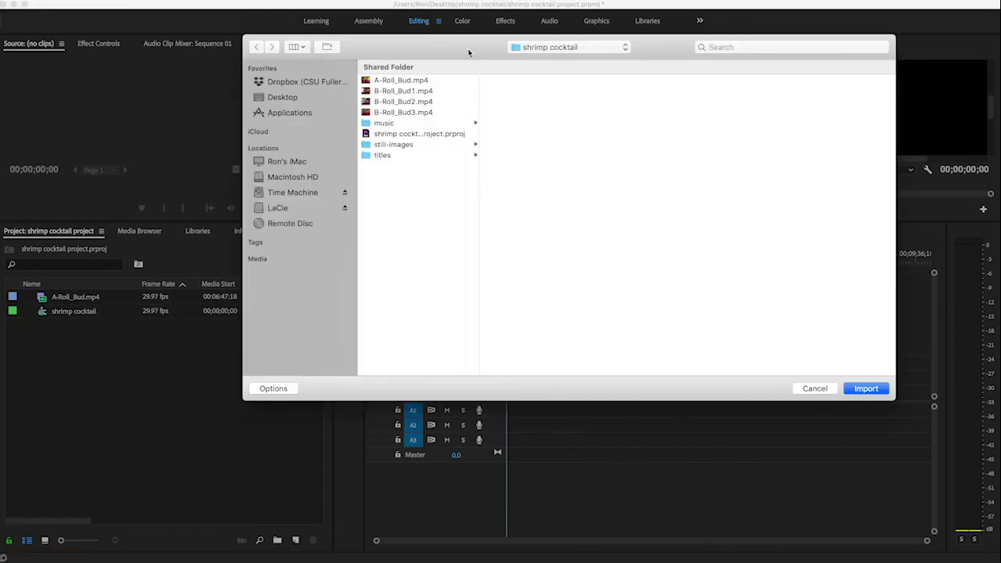
{"action": "left_click_drag", "start_coordinate": [469, 49], "coordinate": [320, 130]}
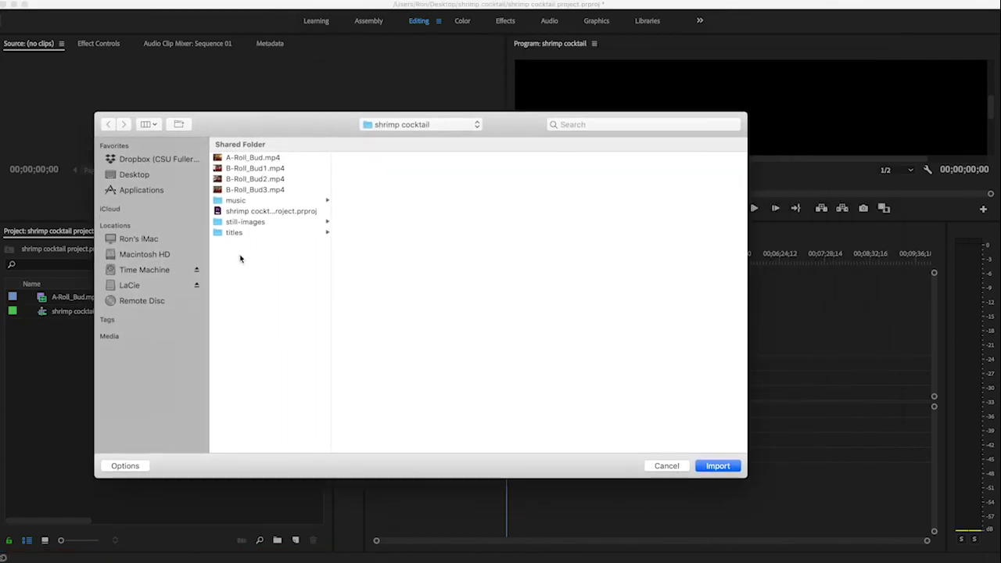
{"action": "left_click", "coordinate": [244, 169]}
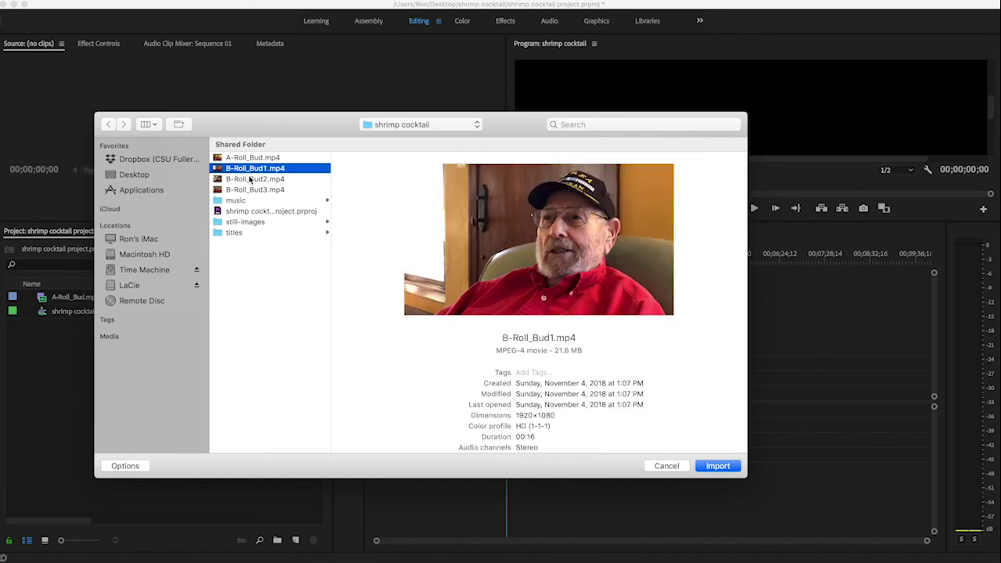
{"action": "left_click", "coordinate": [250, 179], "text": "shift"}
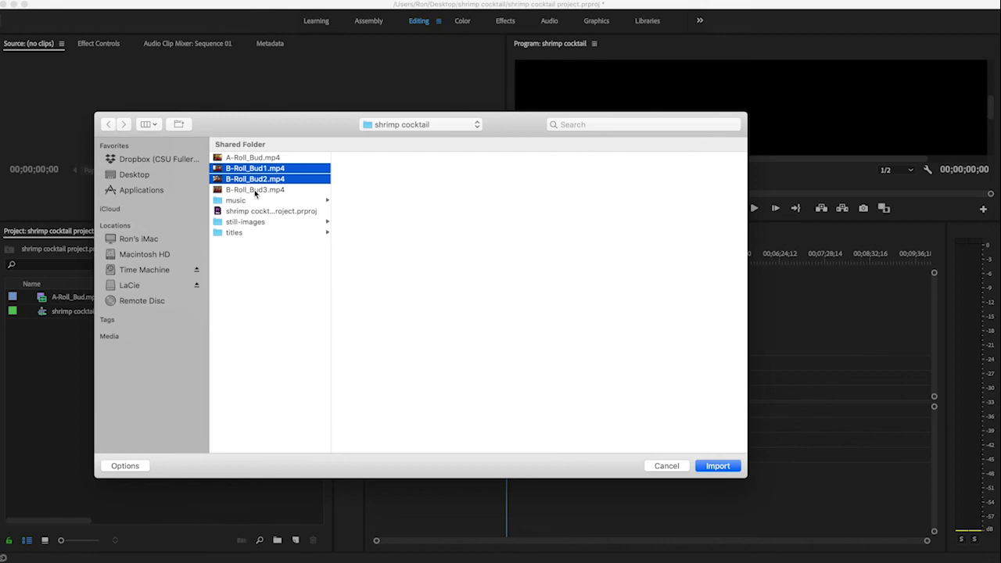
{"action": "left_click", "coordinate": [255, 191], "text": "shift"}
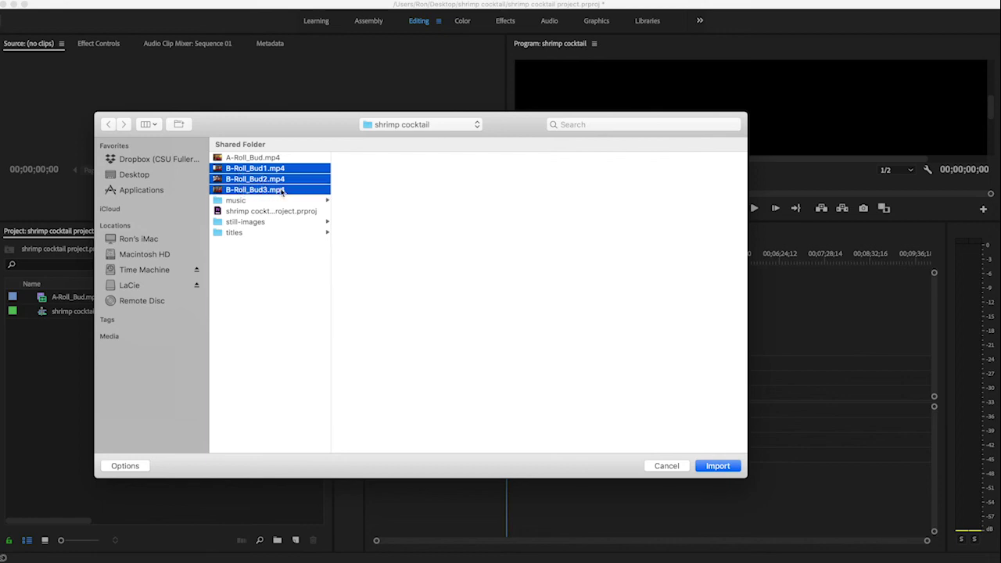
{"action": "left_click", "coordinate": [242, 206], "text": "shift"}
{"action": "left_click", "coordinate": [247, 224], "text": "shift"}
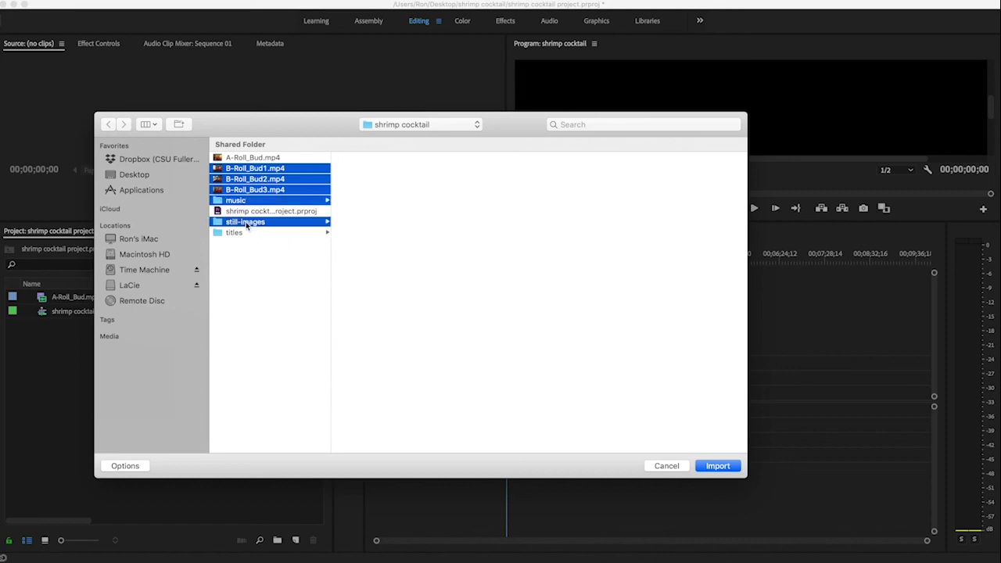
{"action": "left_click", "coordinate": [235, 232], "text": "super"}
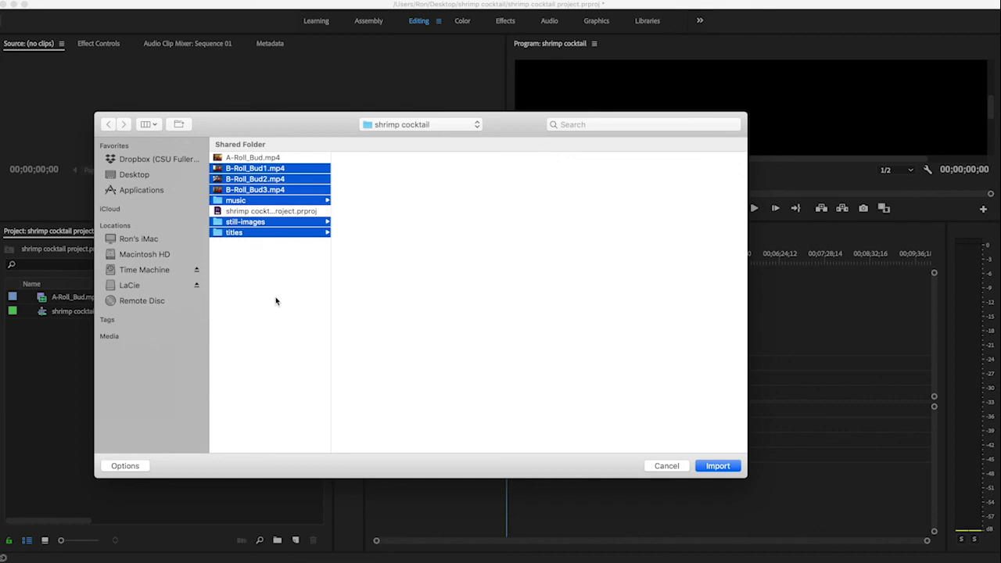
{"action": "left_click", "coordinate": [717, 466]}
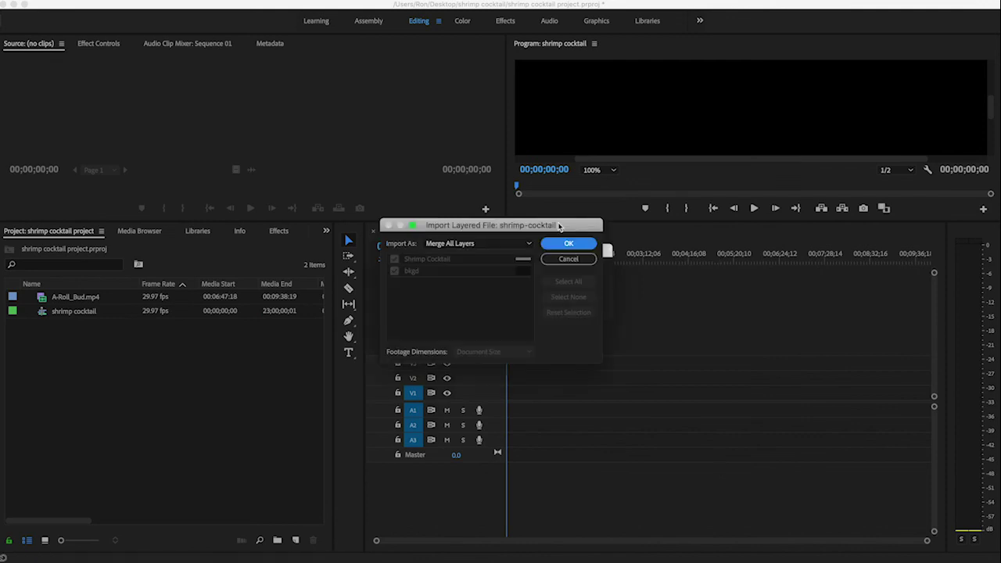
{"action": "left_click_drag", "start_coordinate": [560, 224], "coordinate": [445, 193]}
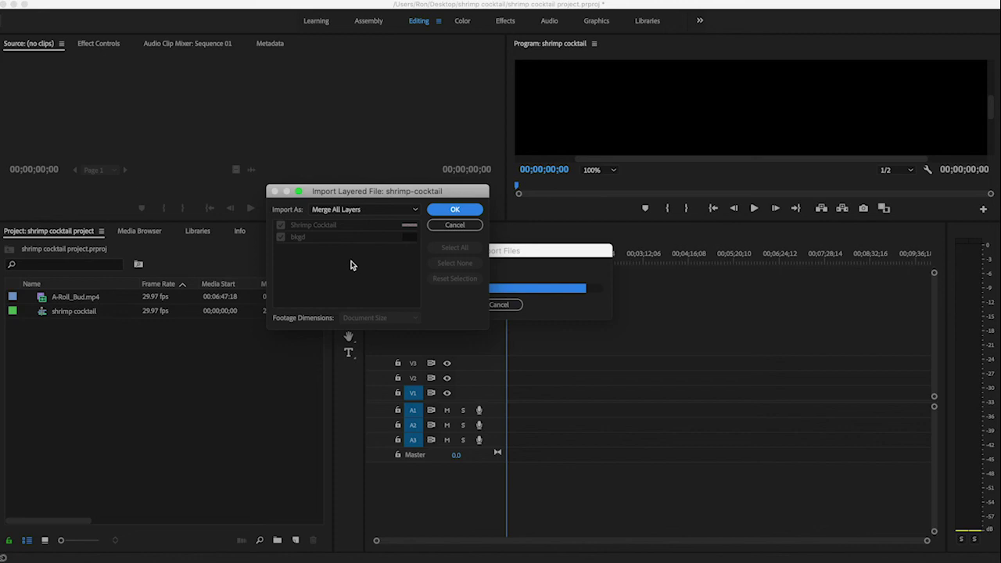
{"action": "left_click", "coordinate": [446, 211]}
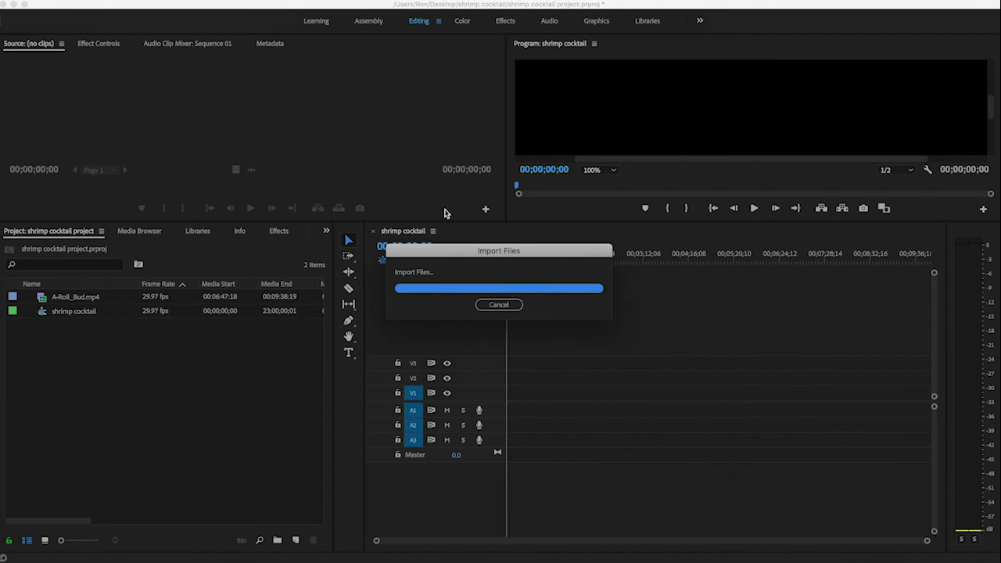
Sort the project items by name in ascending order.
{"action": "left_click", "coordinate": [81, 435]}
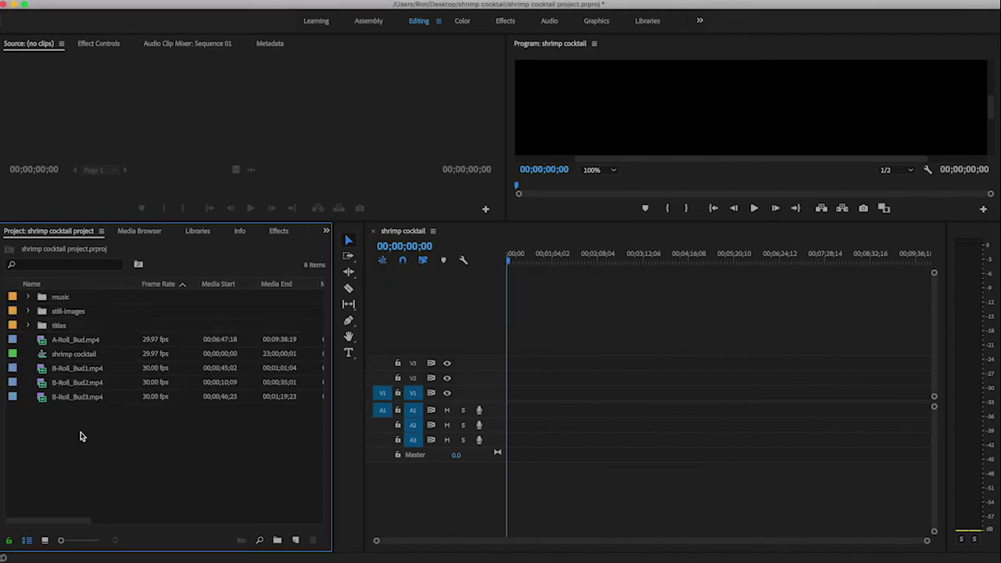
{"action": "left_click", "coordinate": [31, 286]}
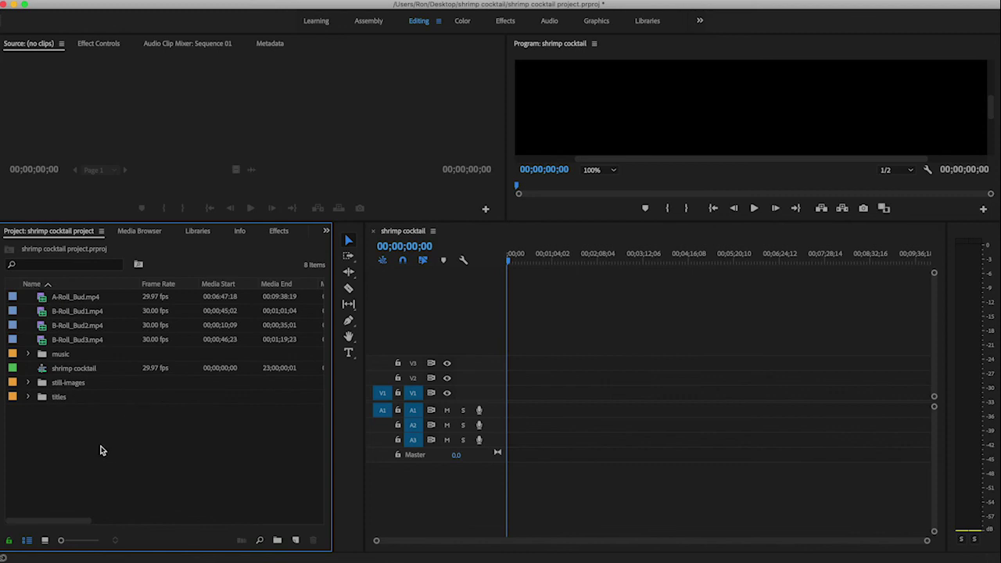